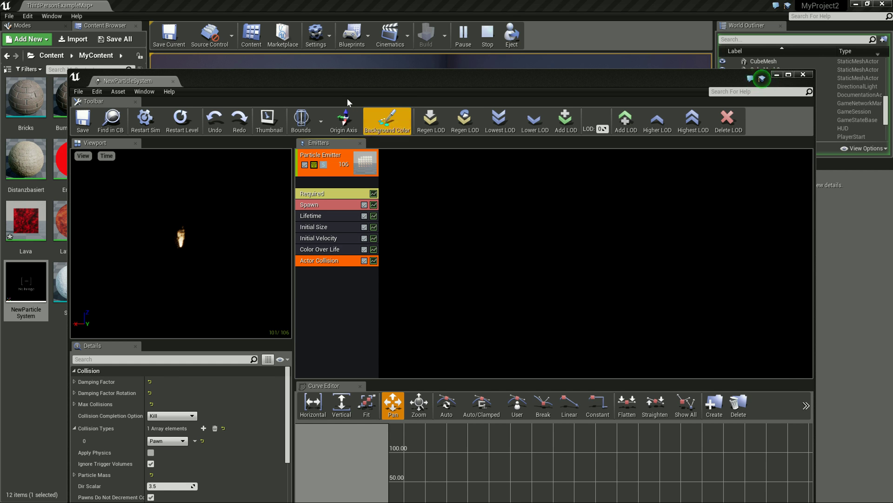
Insert a new Collision Types element ahead of Pawn in Actor Collision
drag(339, 78, 344, 31)
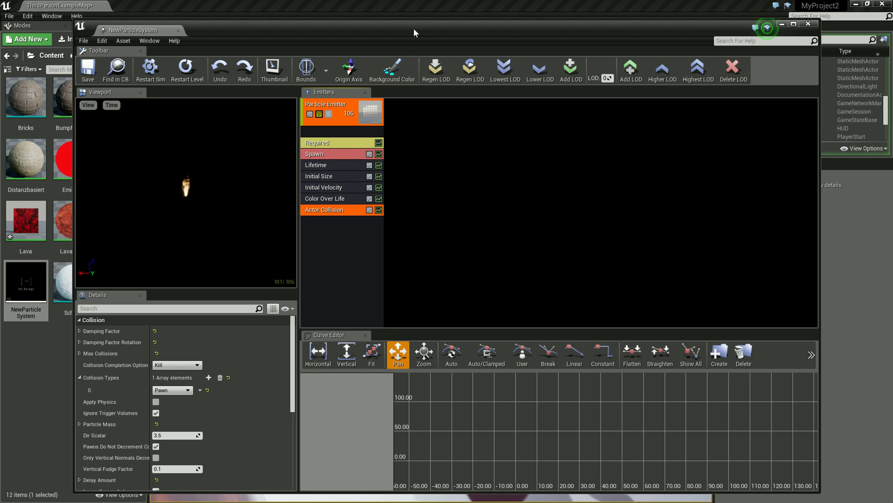
drag(413, 28, 410, 25)
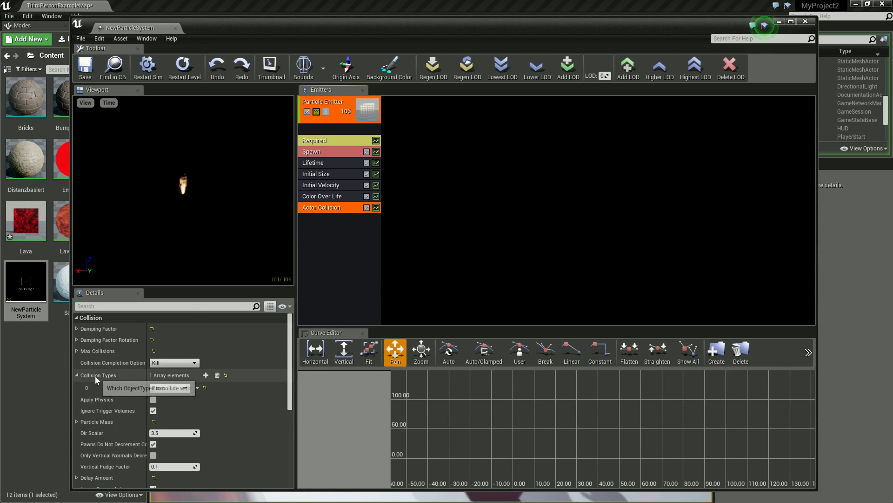
click(178, 388)
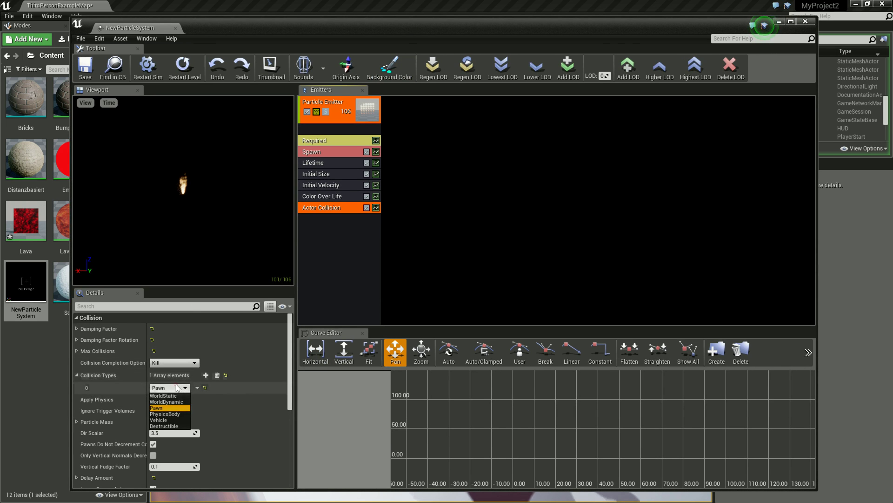
click(177, 387)
click(198, 388)
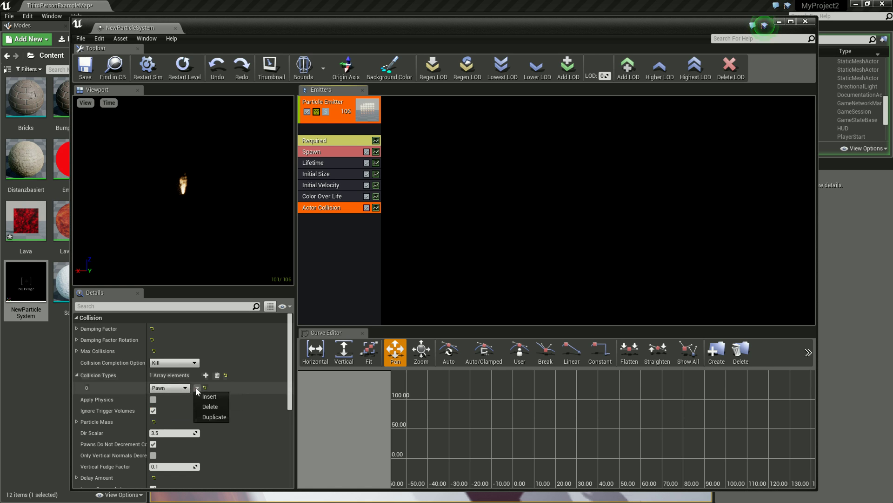
click(210, 397)
Set the new element to WorldStatic, then play the level to test the fire
click(178, 401)
click(185, 388)
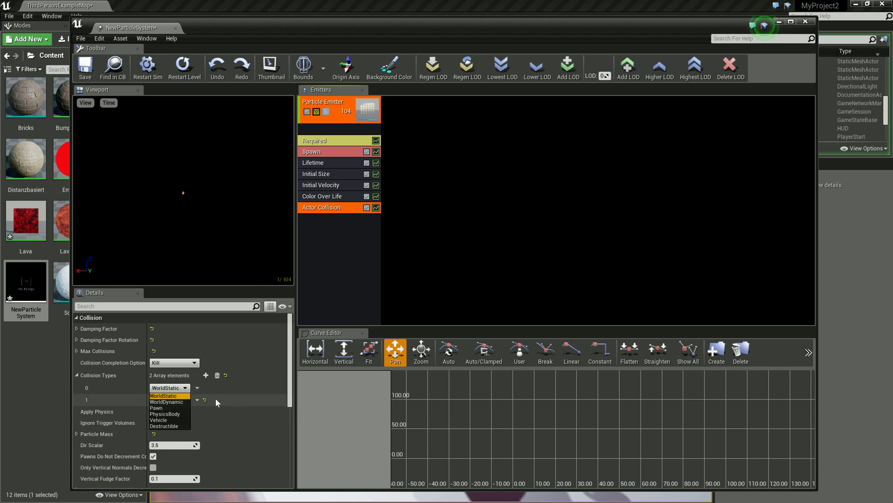
click(183, 389)
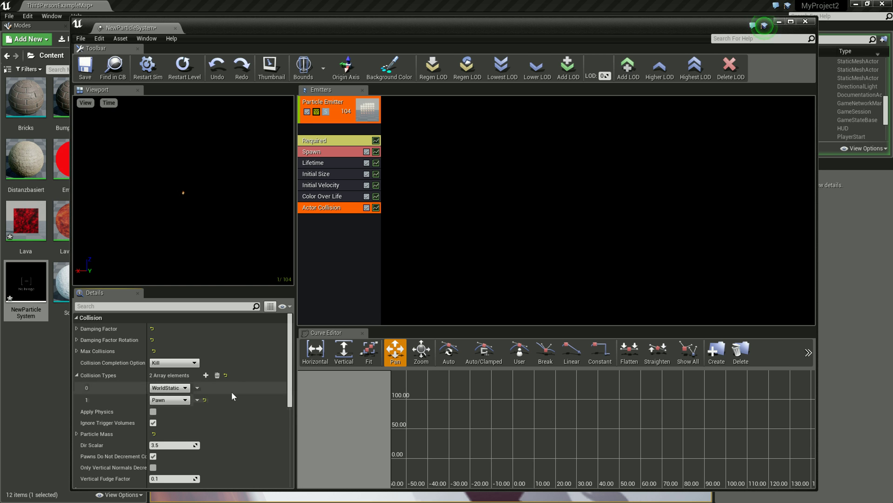
mouse_move(371, 25)
mouse_down()
mouse_move(349, 487)
mouse_move(349, 450)
mouse_up()
click(401, 119)
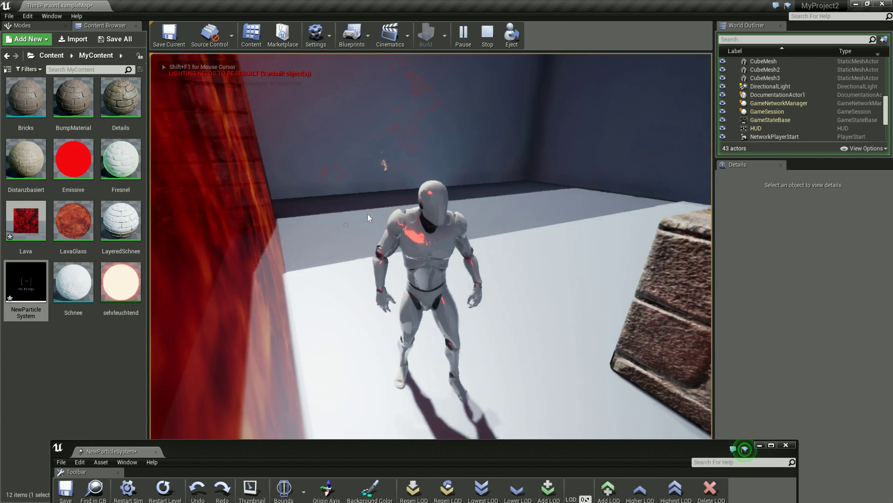
Walk toward the fire, then restart the play session from the spawn point
key(w)
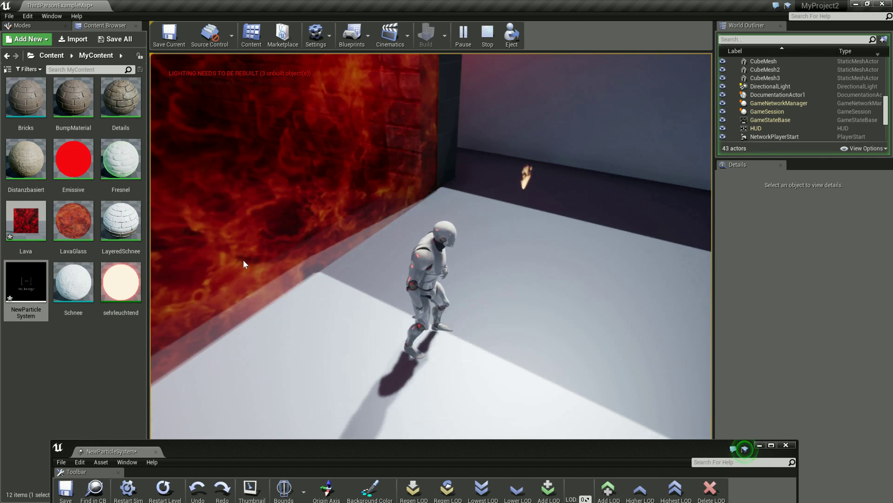
key(Escape)
click(463, 35)
Walk around the lava wall, brick block and grey corner, then stop play and raise Cascade
key(w)
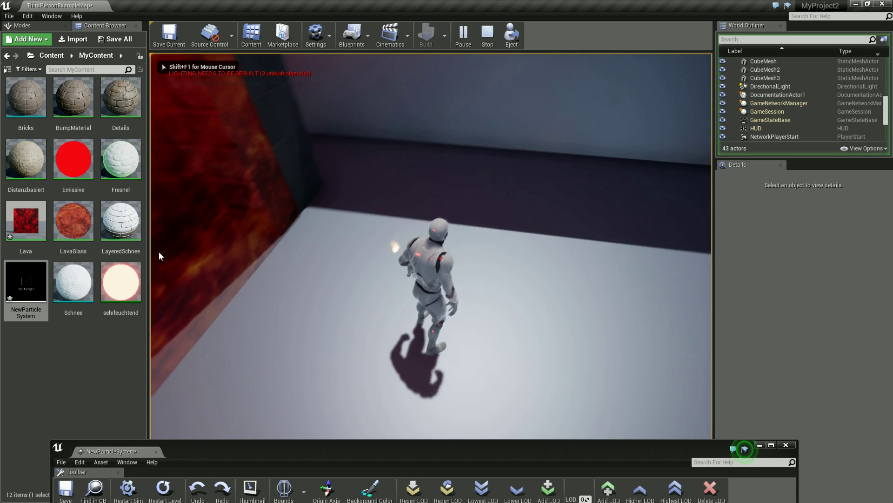
key(w)
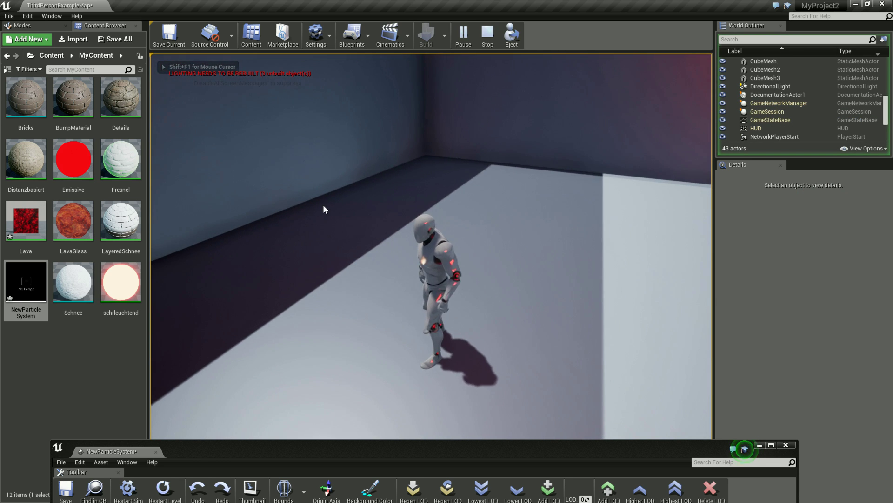
key(w)
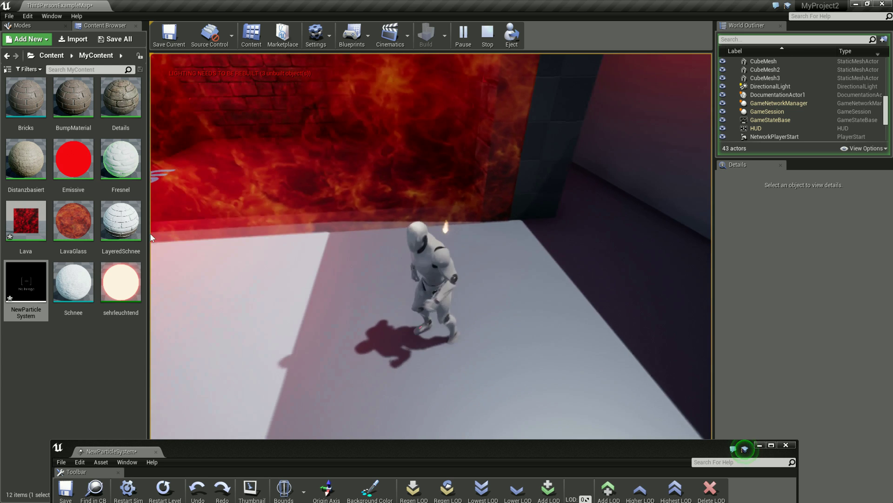
key(w)
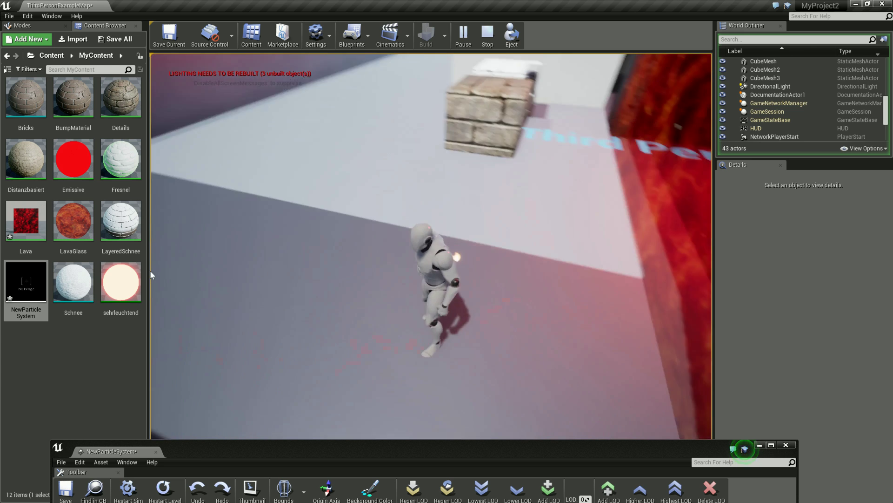
key(w)
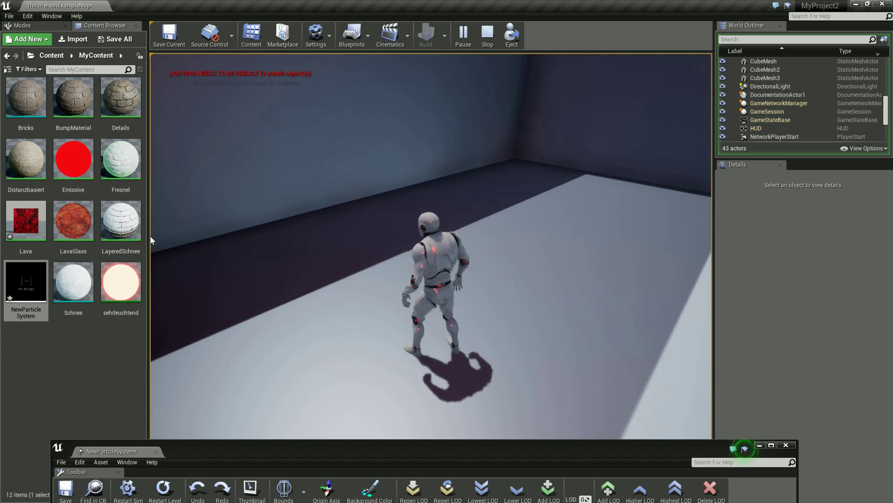
key(w)
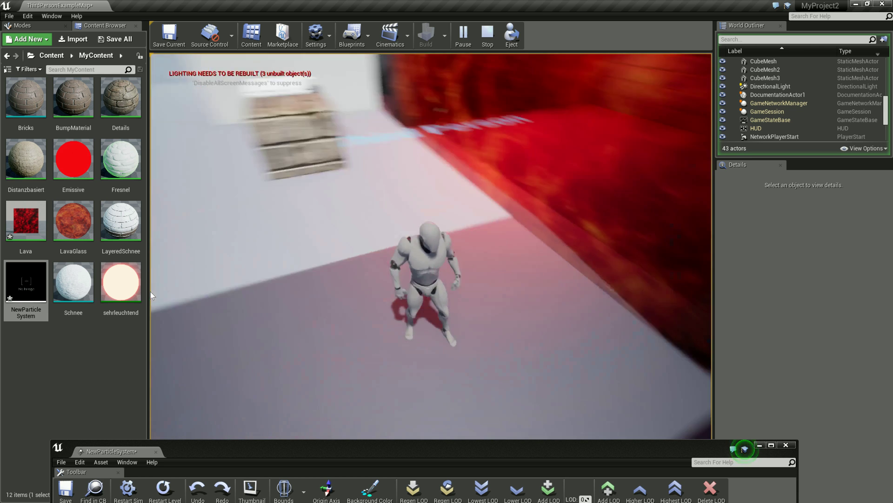
key(w)
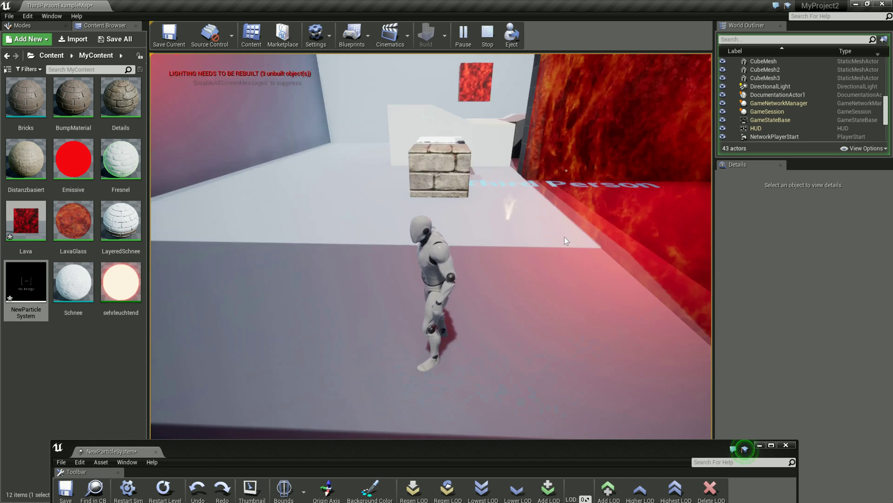
key(w)
key(w)
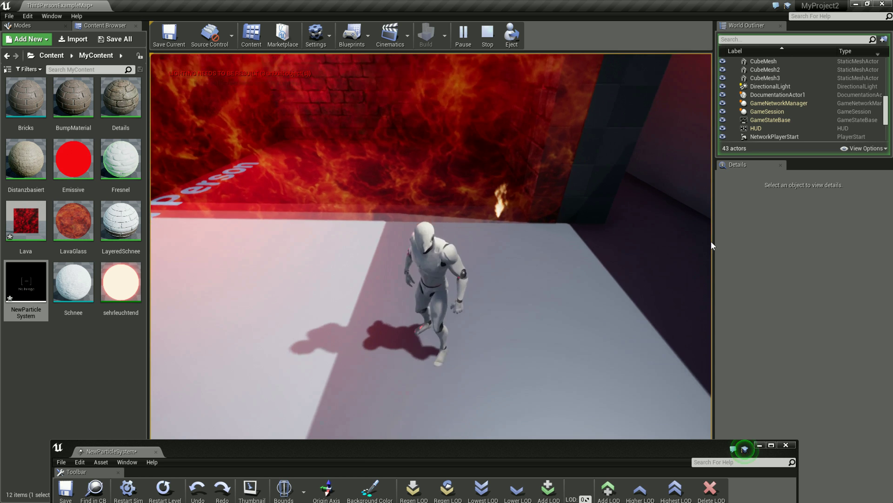
key(Escape)
drag(536, 461, 569, 38)
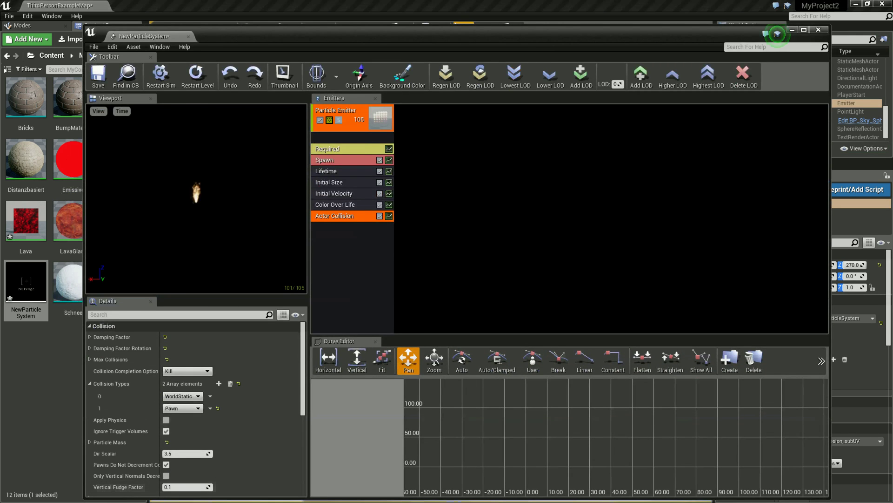
Confirm Max Collisions is 1.0 to 1.0 with completion Kill, then lower the Cascade window
click(190, 372)
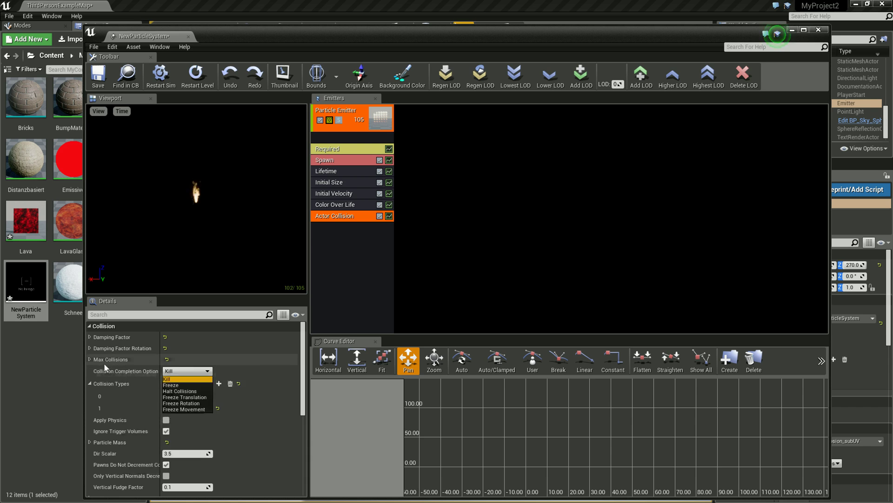
click(90, 357)
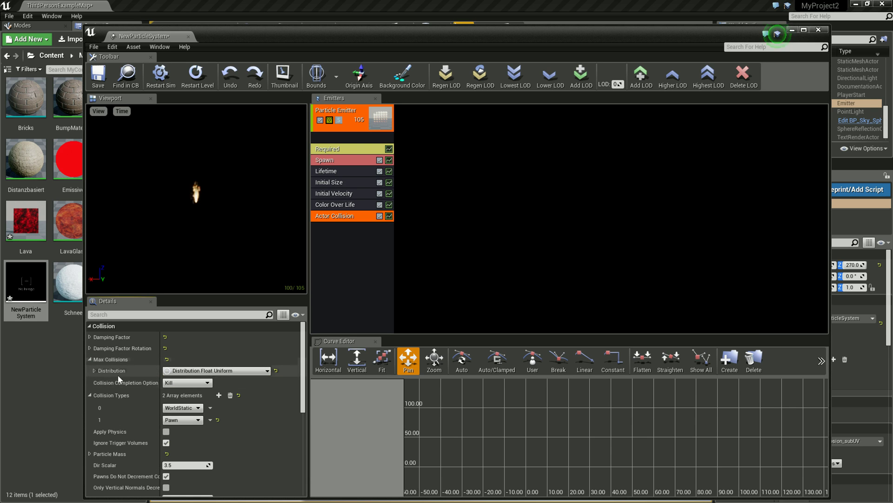
click(94, 370)
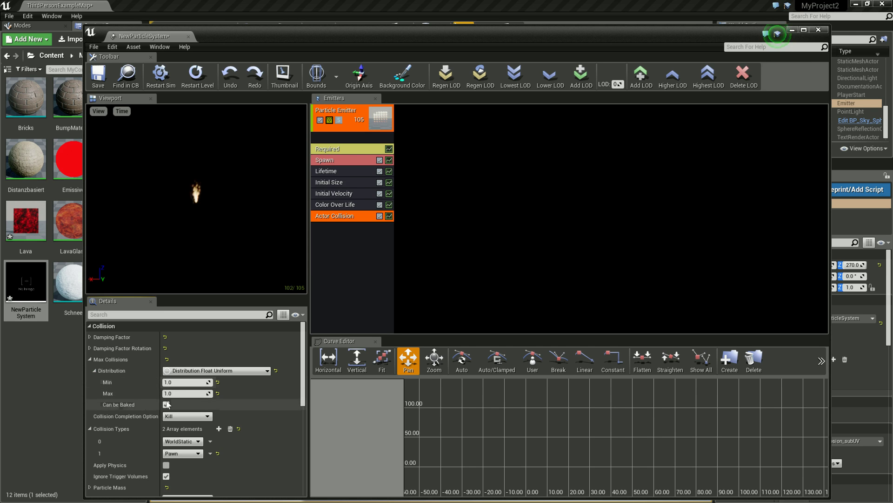
click(186, 416)
click(179, 423)
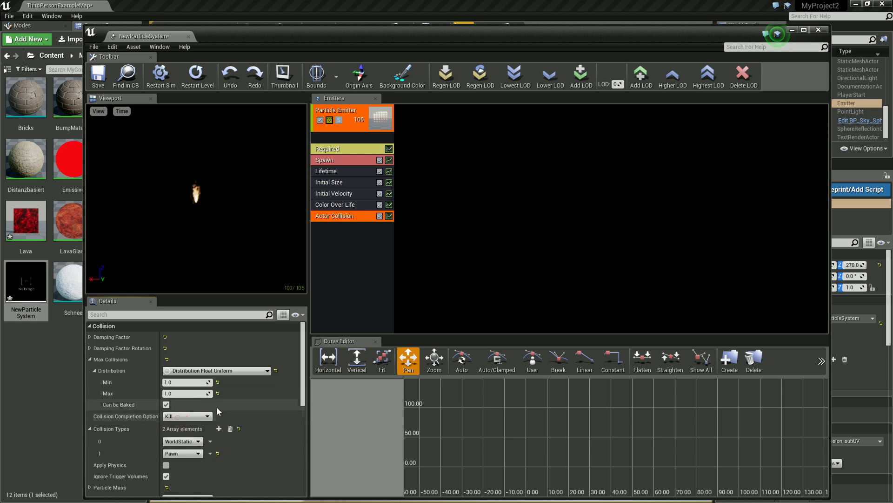
click(89, 360)
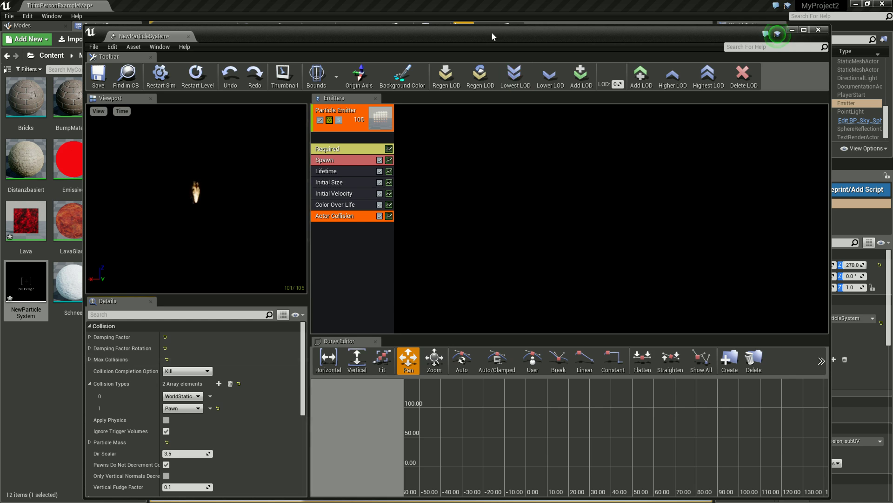
drag(492, 32, 465, 433)
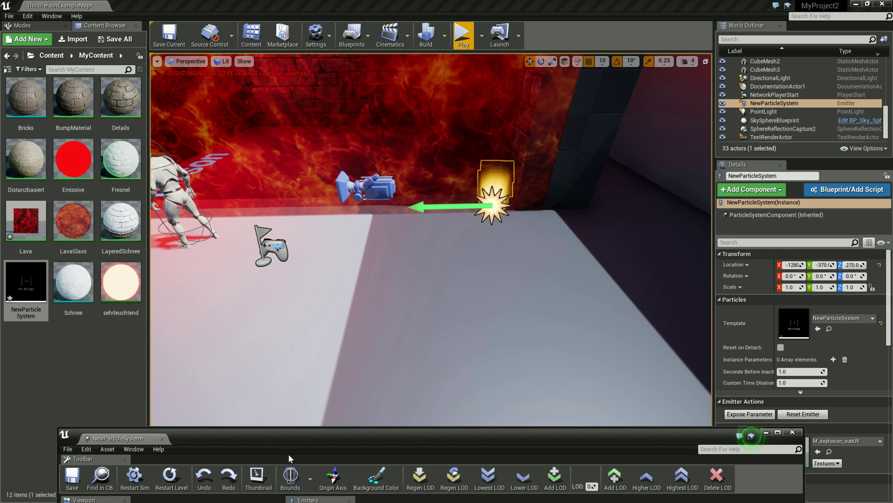
Create a new Actor Blueprint, NewBlueprint, in the content folder and open it
drag(332, 440, 331, 470)
right_click(75, 329)
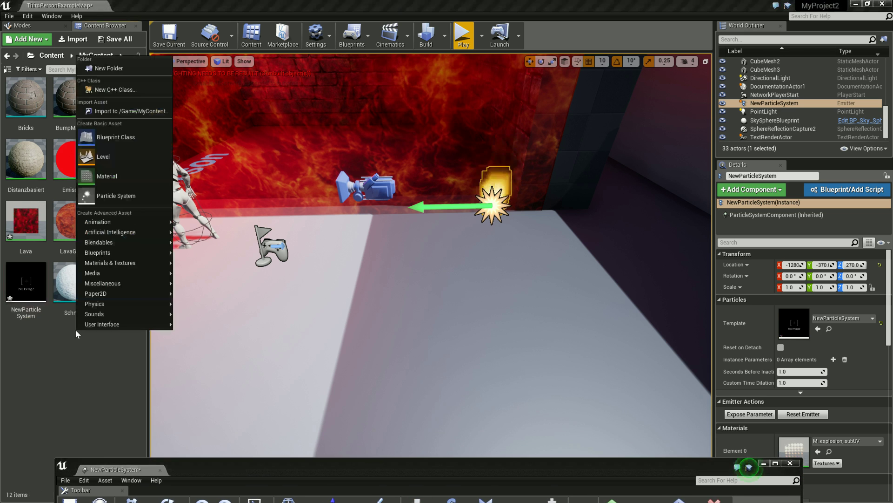
click(114, 137)
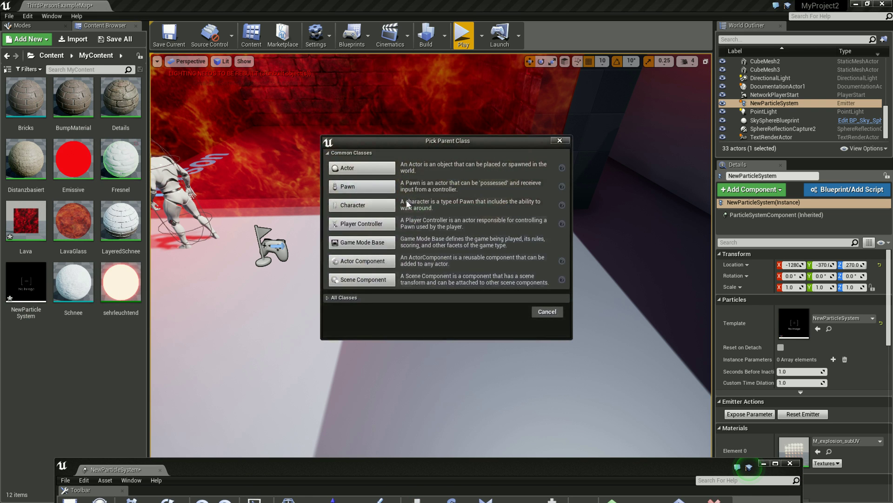
click(353, 167)
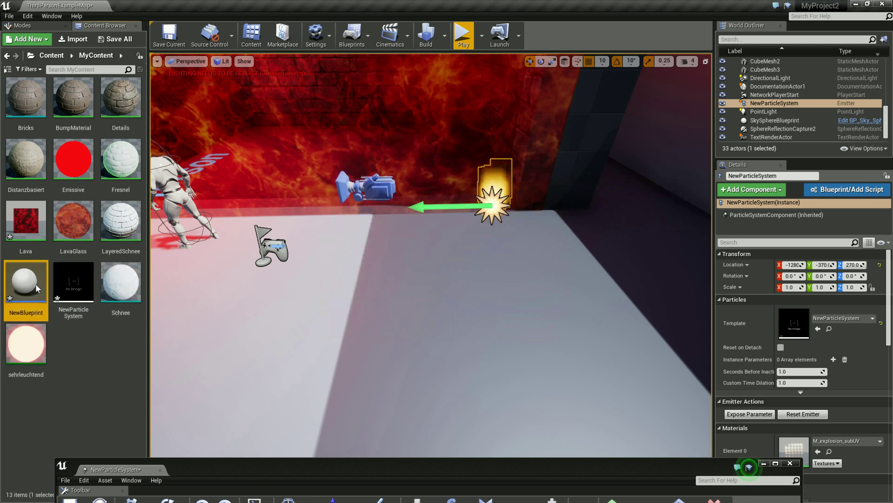
double_click(37, 289)
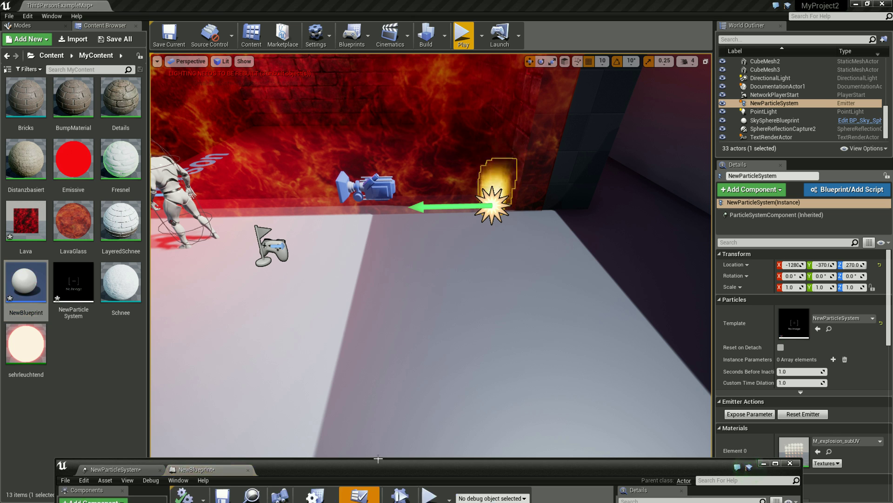
Add the NewParticleSystem fire as a NewBlueprint component, then move the editor down
drag(378, 458, 406, 19)
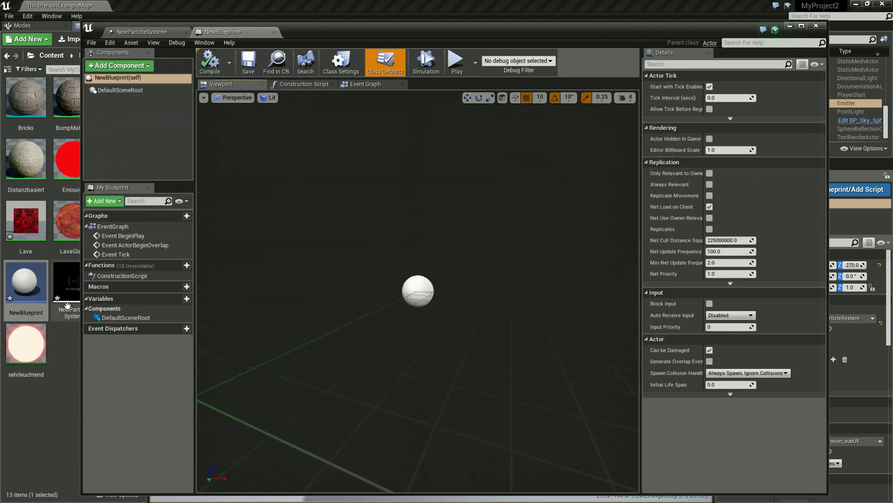
click(67, 306)
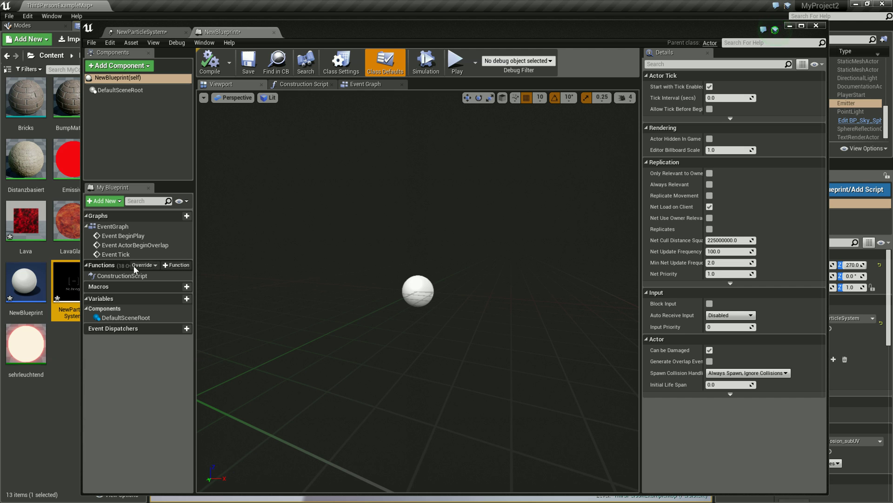
drag(67, 291, 419, 298)
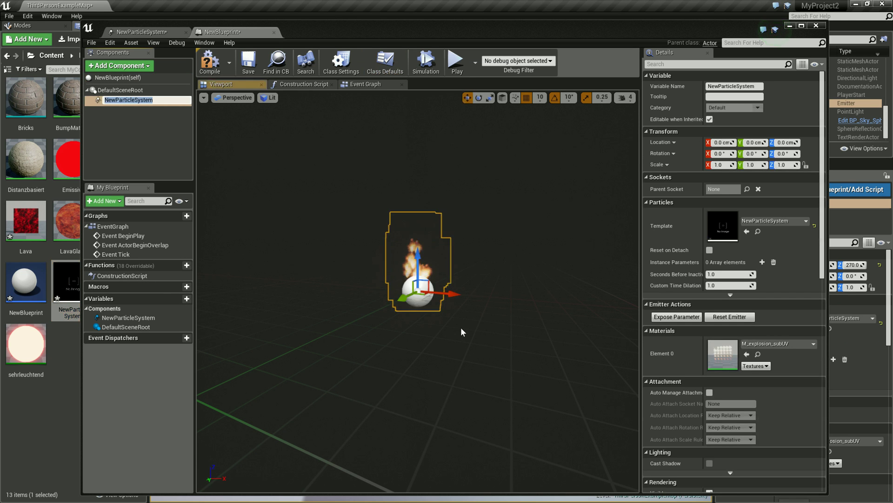
scroll(459, 266, up, 5)
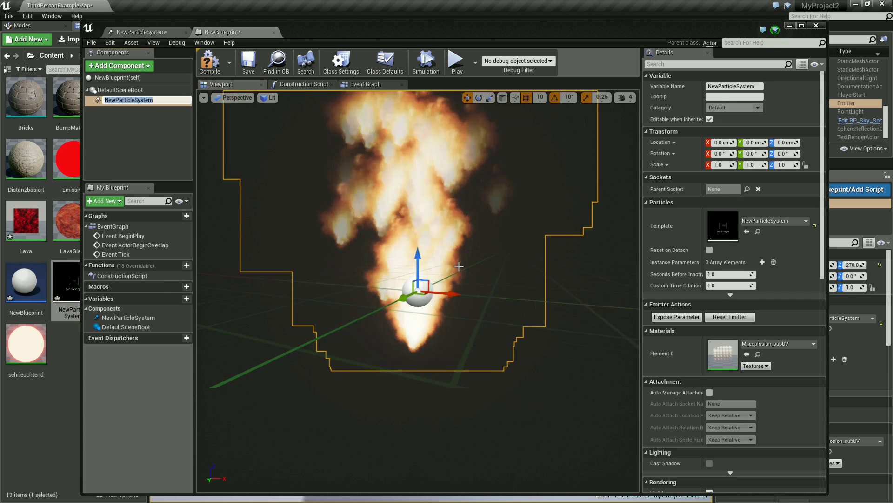
scroll(481, 244, down, 5)
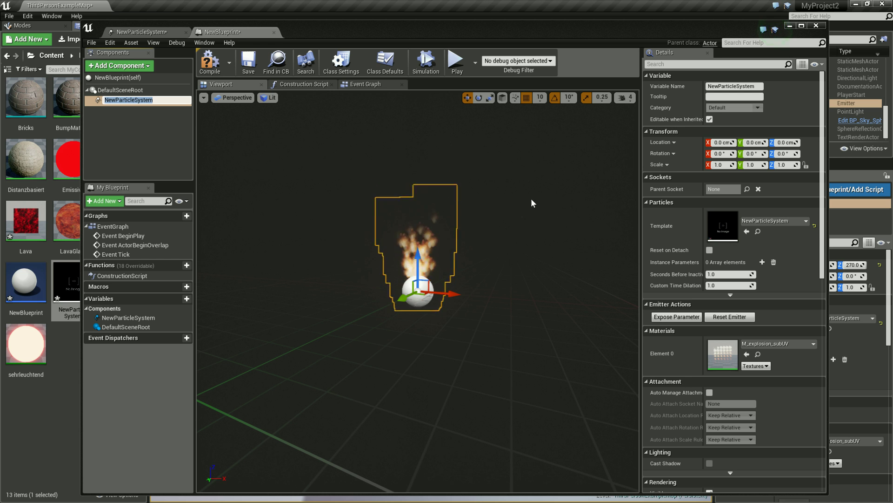
drag(505, 26, 506, 431)
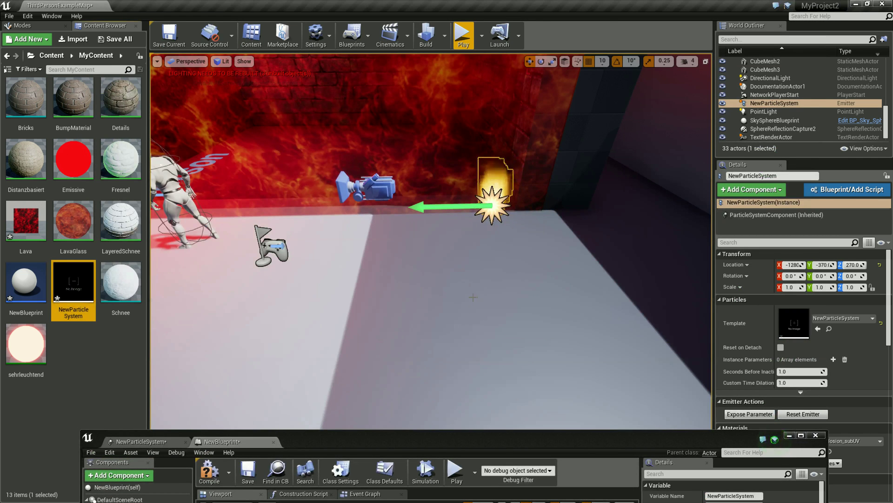
Turn the level camera toward the wall and character, then raise the NewBlueprint editor again
right_drag(333, 308, 285, 200)
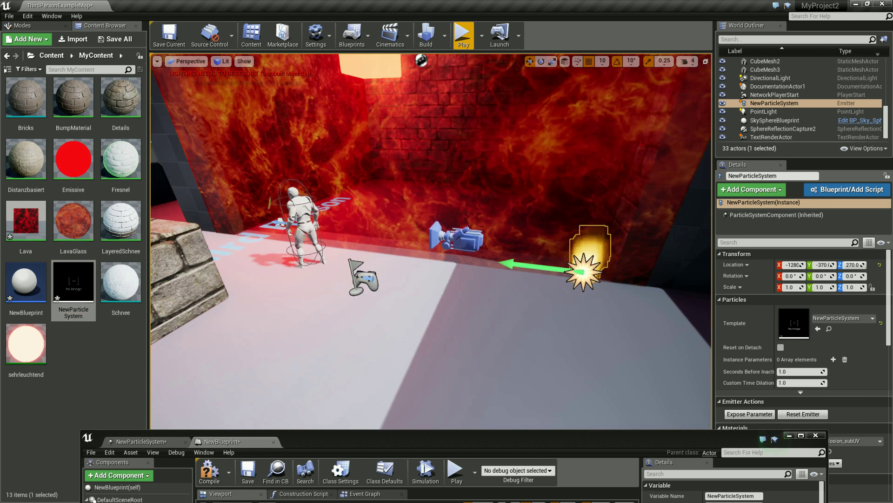
mouse_move(433, 310)
right_down()
mouse_move(468, 315)
mouse_move(303, 266)
right_up()
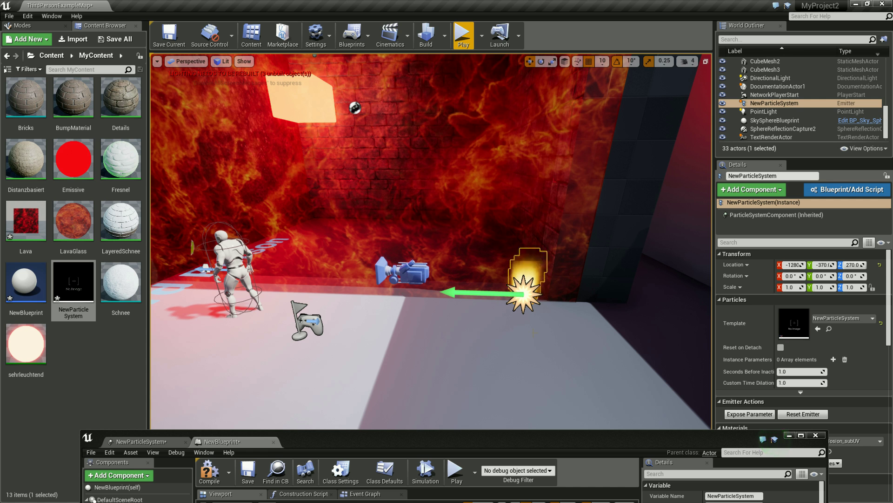
drag(490, 437, 487, 61)
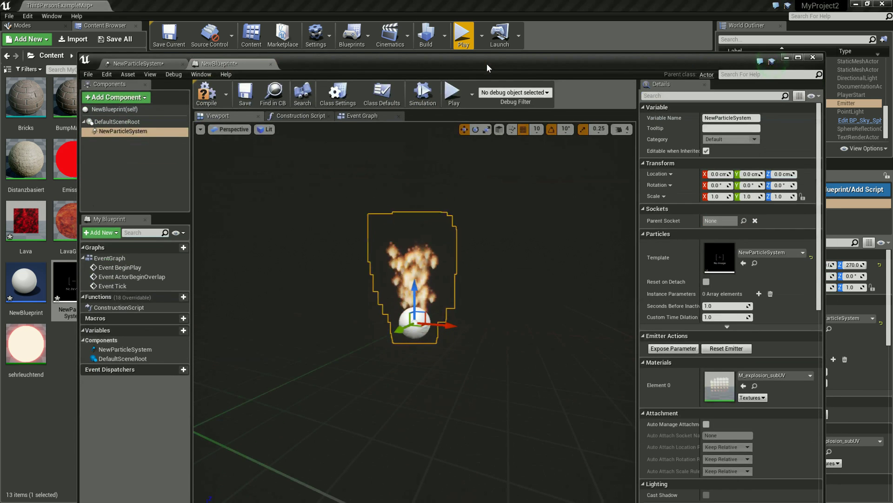
Close NewBlueprint and bring the NewParticleSystem Cascade editor back in front of the level
click(270, 65)
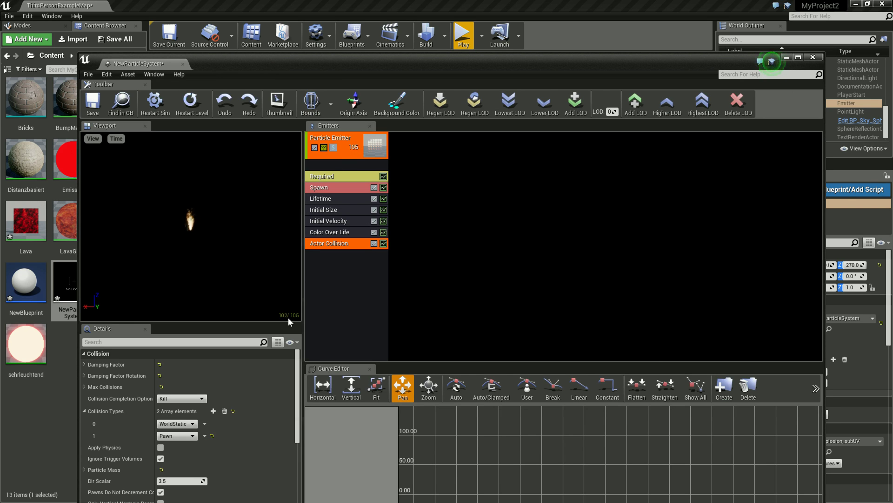
double_click(369, 60)
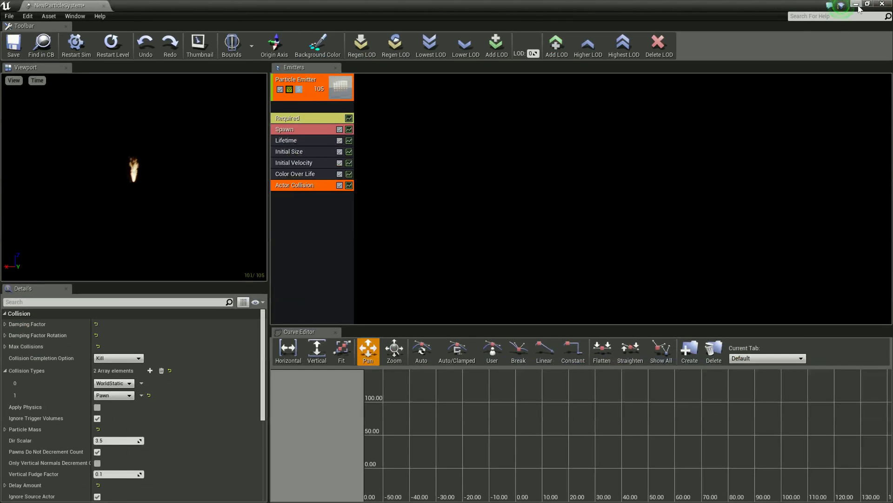
double_click(860, 8)
drag(482, 74, 447, 457)
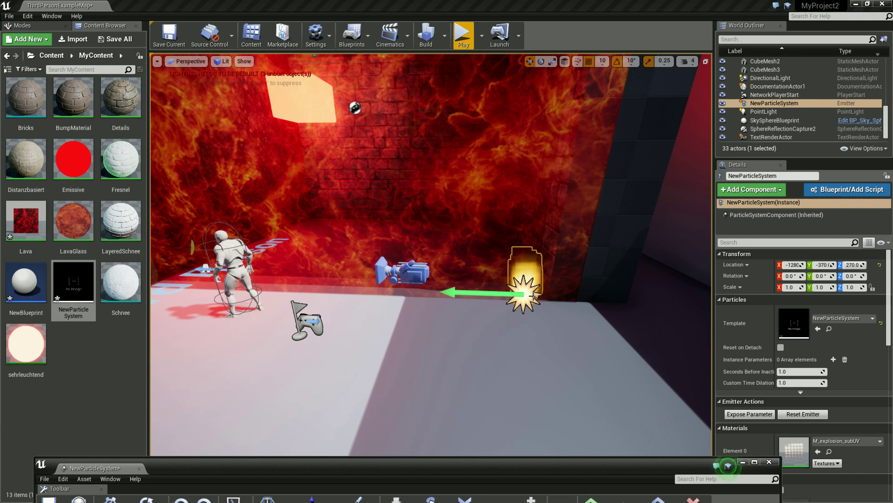
right_drag(528, 284, 519, 308)
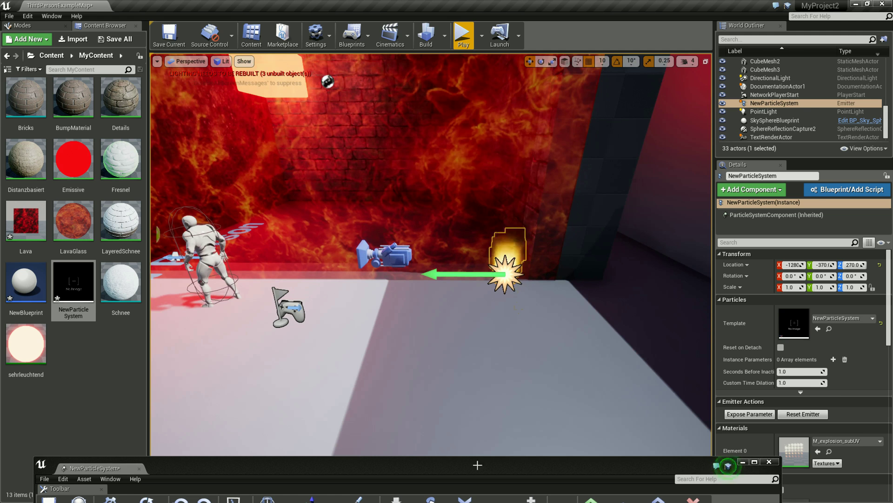
drag(457, 467, 489, 164)
drag(492, 79, 498, 36)
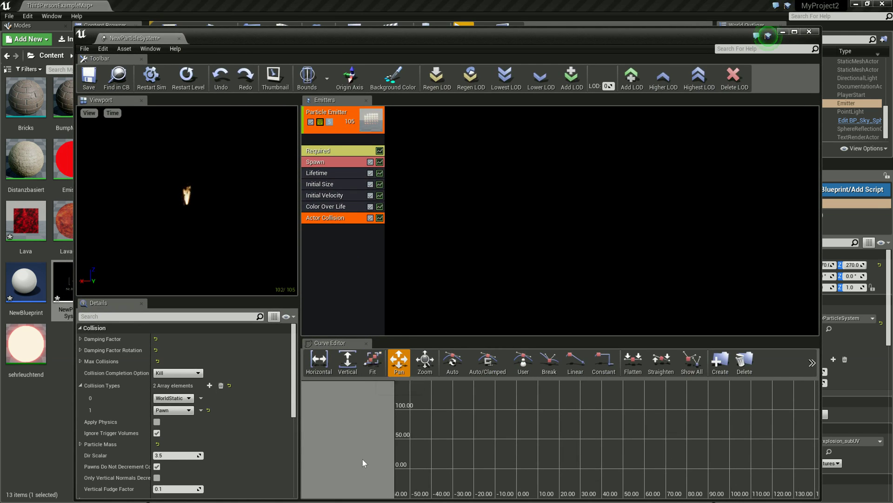
drag(428, 37, 417, 16)
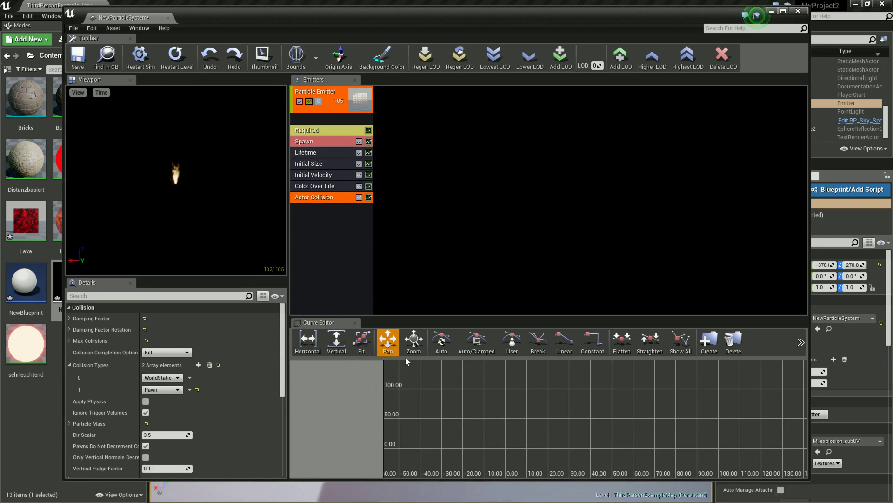
Delete the fire emitter's Actor Collision module and select the Spawn module
right_click(319, 199)
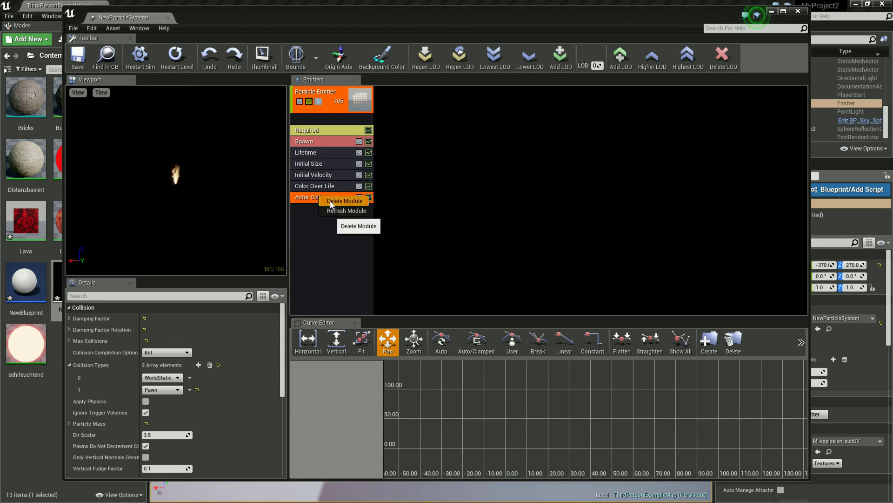
click(344, 210)
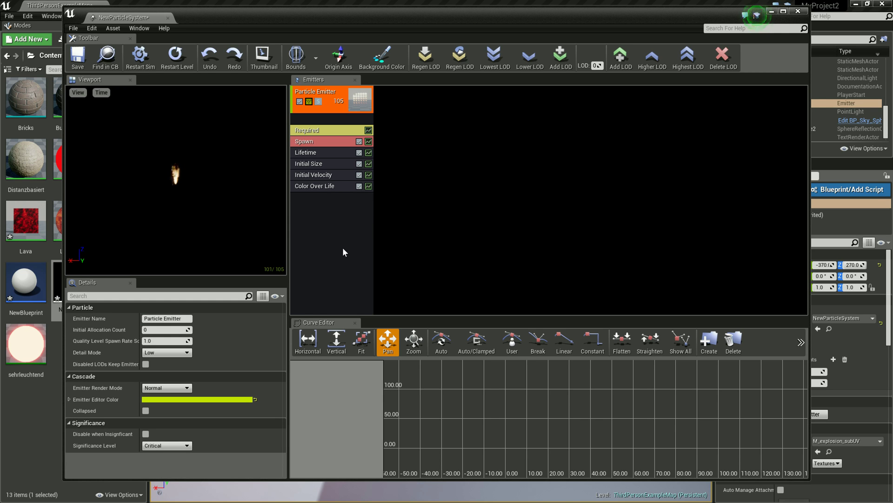
click(317, 147)
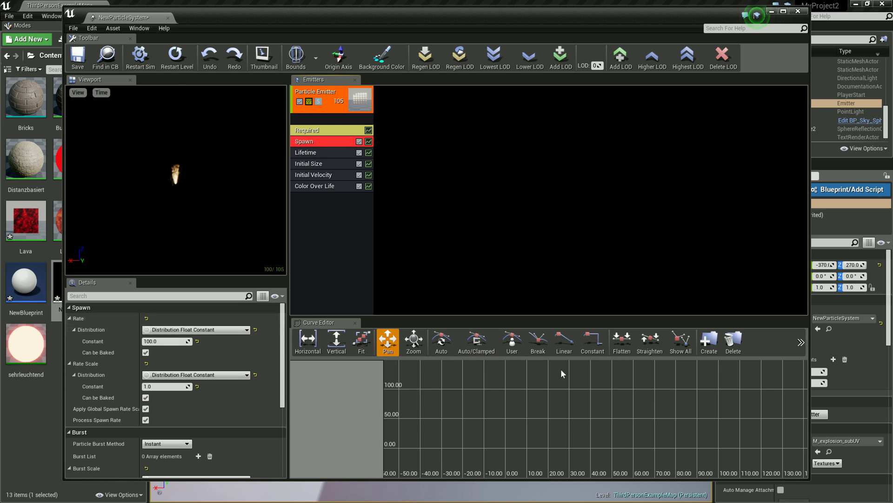
Send the Spawn module's curves to the Curve Editor
scroll(473, 405, down, 1)
scroll(462, 395, down, 1)
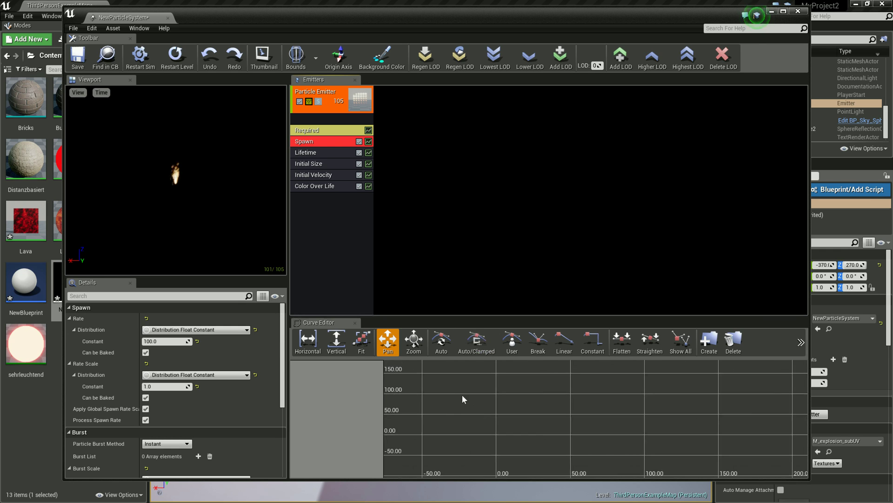
click(369, 142)
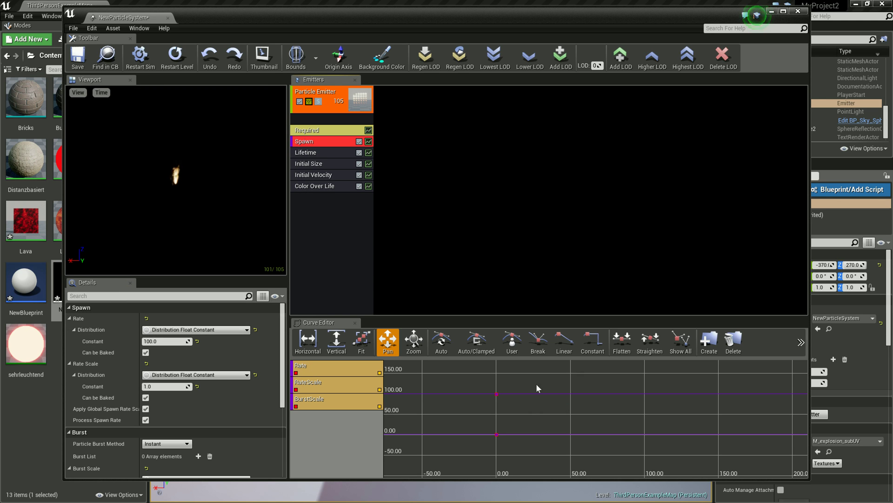
Remove the RateScale and BurstScale curves, leaving only the constant 100.0 Rate
right_click(354, 384)
click(354, 386)
right_click(352, 389)
click(368, 389)
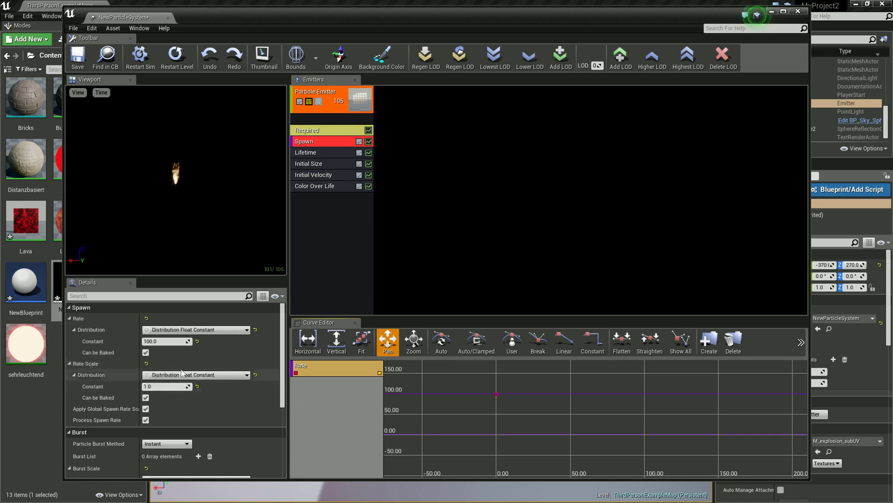
scroll(208, 338, down, 3)
scroll(235, 367, down, 2)
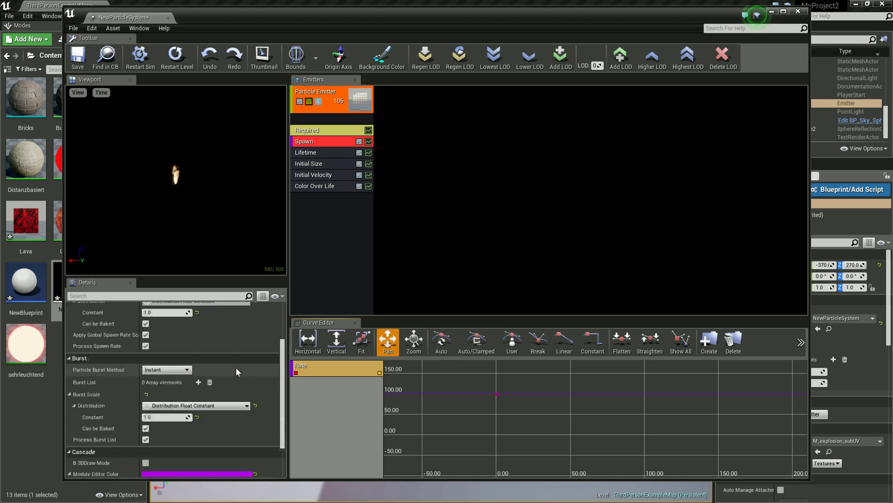
scroll(223, 401, up, 3)
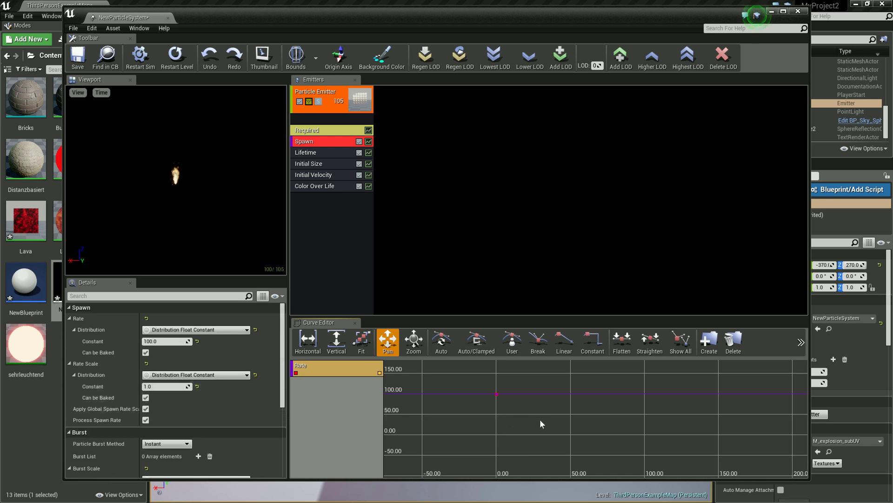
click(226, 330)
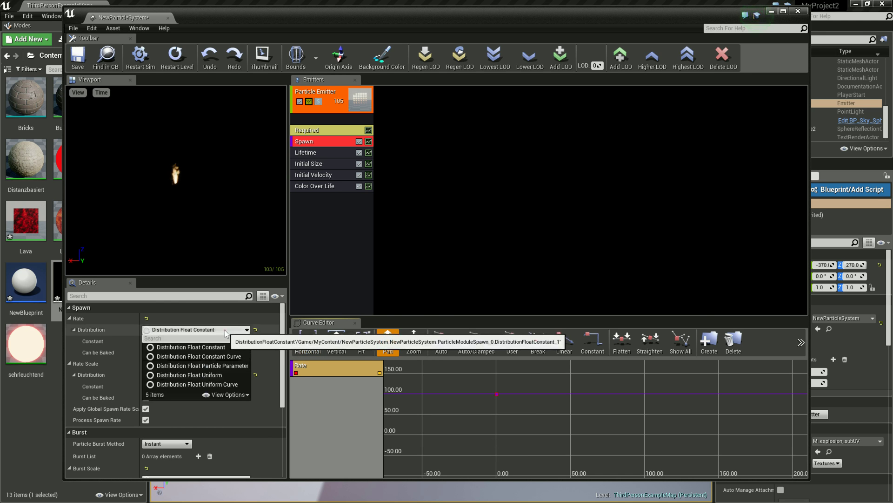
Switch Spawn Rate to Distribution Float Constant Curve and add a first point at 0.0, 0.0
click(240, 356)
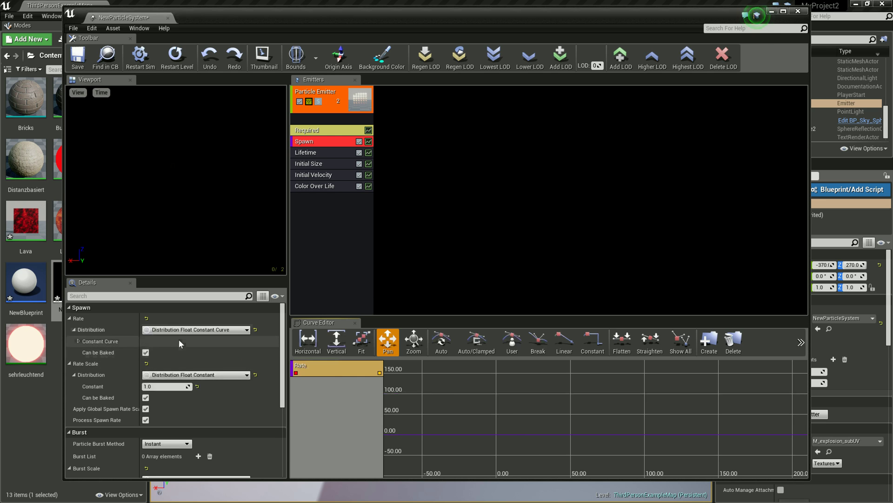
click(78, 341)
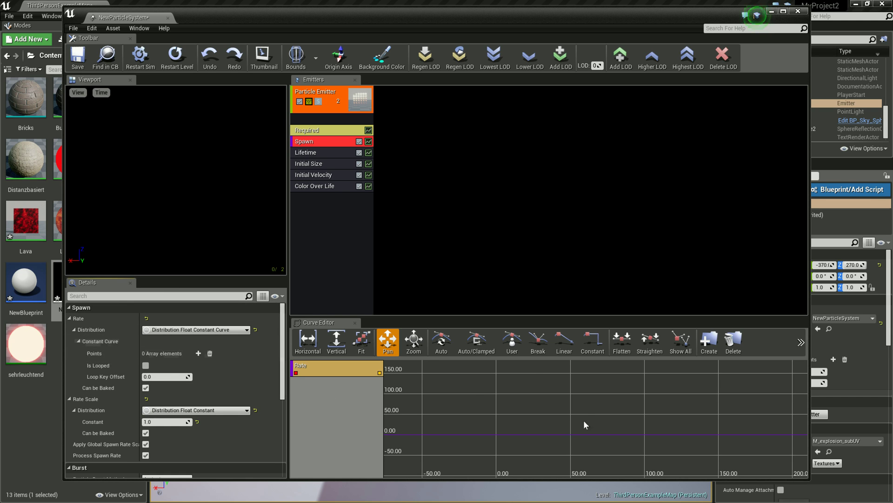
right_click(496, 385)
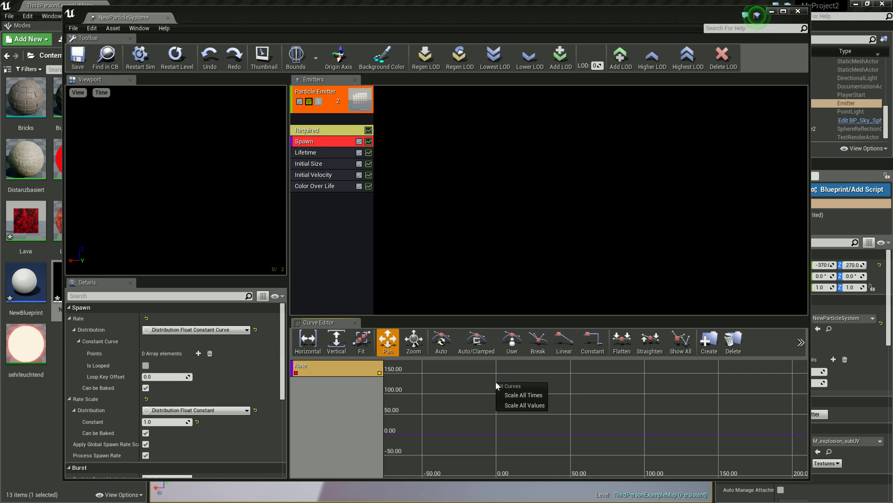
right_click(570, 433)
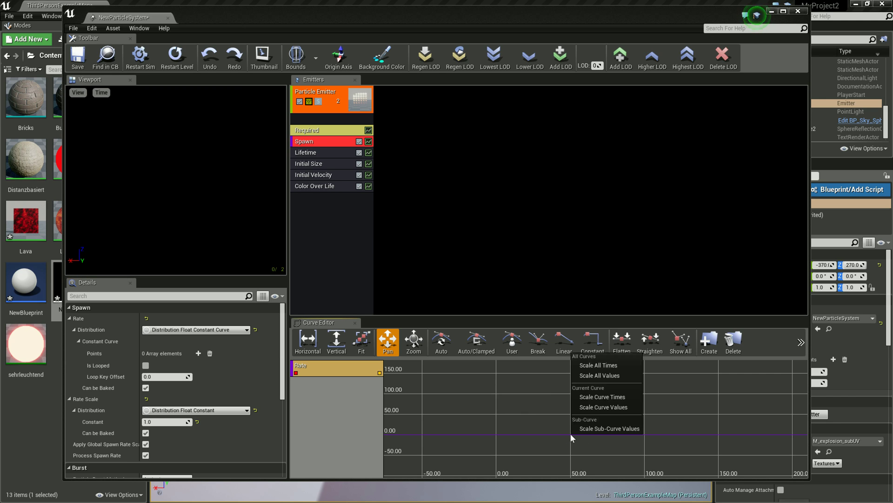
click(571, 434)
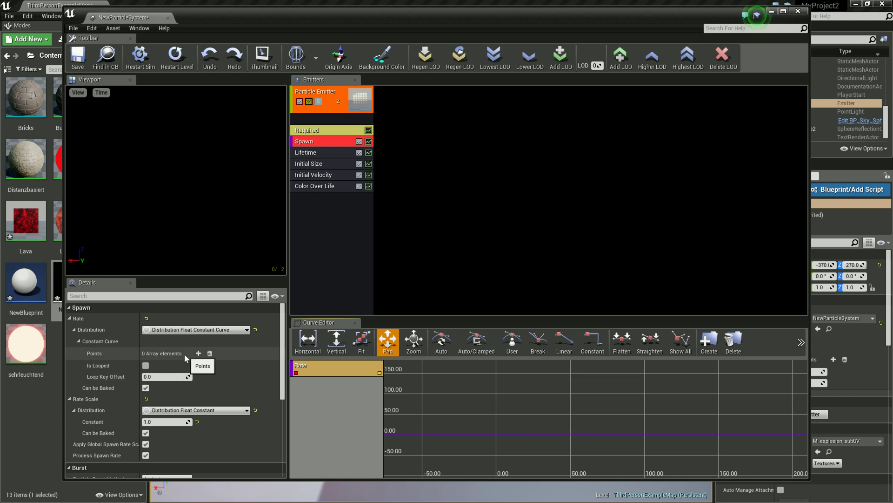
click(198, 354)
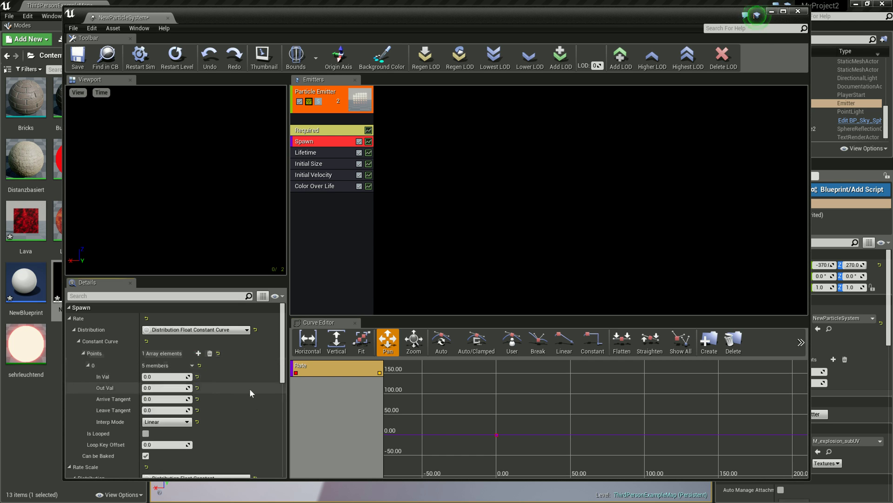
Add a second Rate point and raise a new key on the curve graph
click(198, 353)
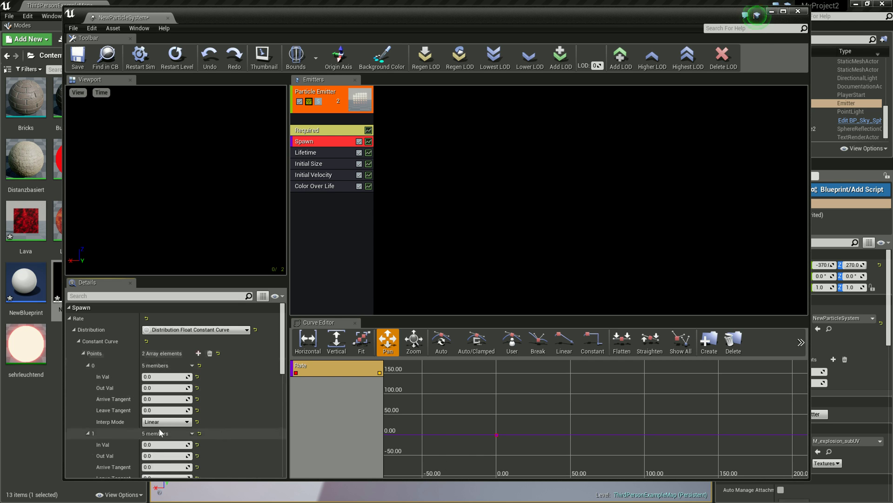
scroll(546, 407, down, 2)
scroll(546, 409, down, 2)
scroll(546, 412, down, 1)
scroll(584, 400, up, 1)
scroll(569, 407, up, 1)
scroll(515, 436, up, 1)
right_click(529, 404)
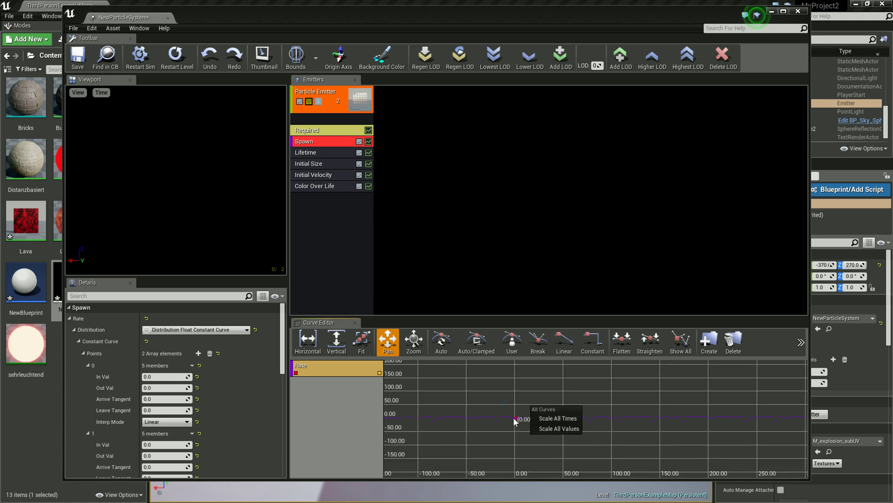
click(513, 417)
ctrl+click(514, 413)
mouse_move(514, 414)
mouse_down()
mouse_move(515, 380)
mouse_move(515, 394)
mouse_up()
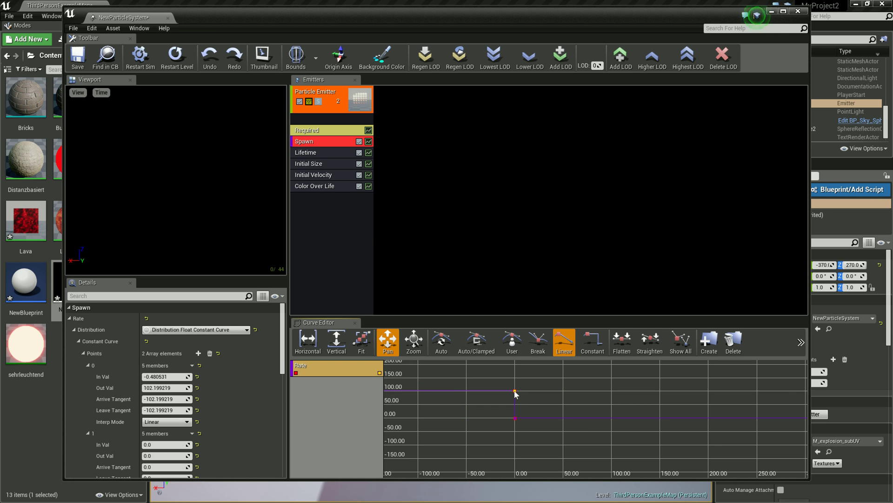
Set point 0 to In Val 0, Out Val 100, and drag the second key to about (100, 0)
click(163, 377)
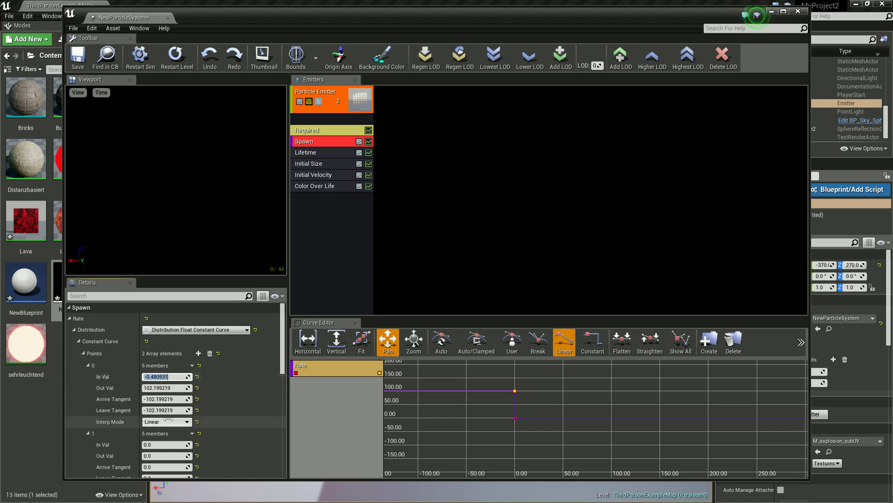
text(0)
key(Tab)
text(1)
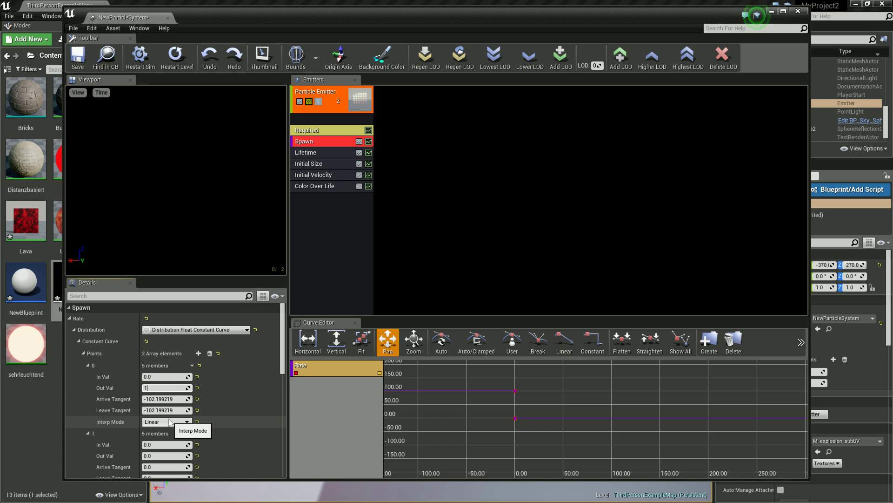
text(00)
key(Return)
key(Tab)
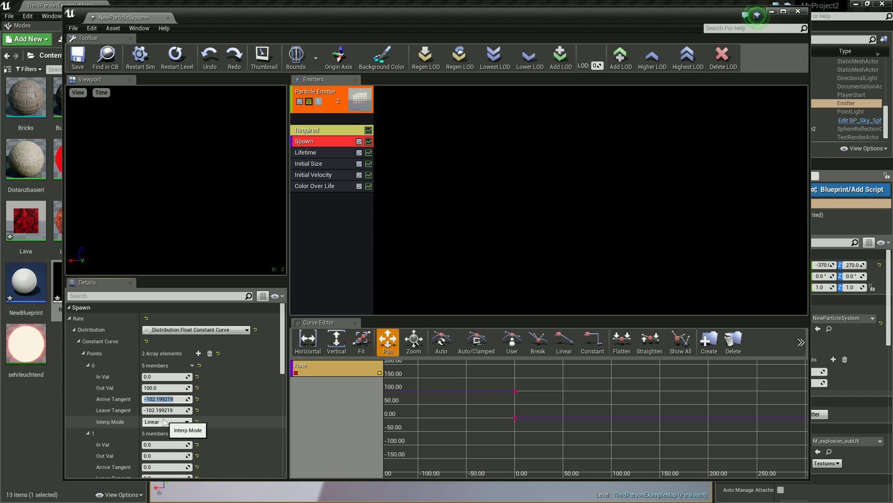
scroll(219, 400, down, 1)
scroll(219, 400, down, 3)
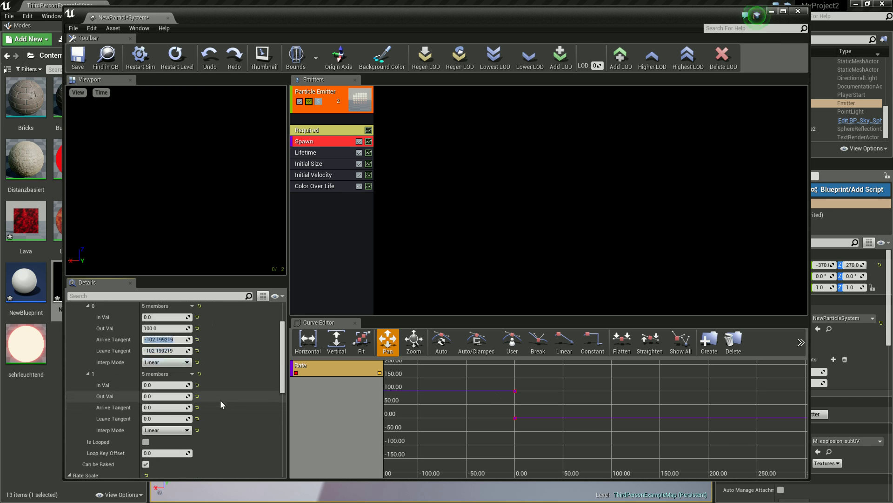
mouse_move(516, 419)
mouse_down()
mouse_move(637, 399)
mouse_move(613, 420)
mouse_up()
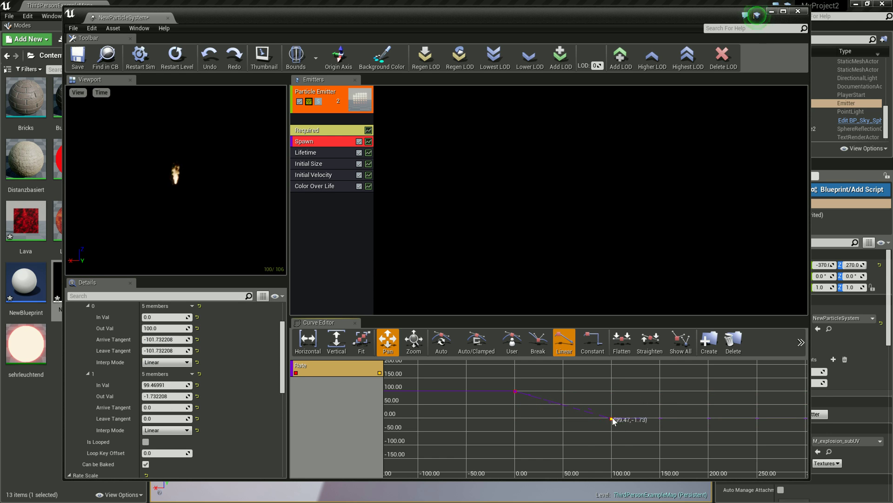
Add a third point to the Spawn Rate curve and raise it to about 100
scroll(219, 378, up, 2)
click(583, 448)
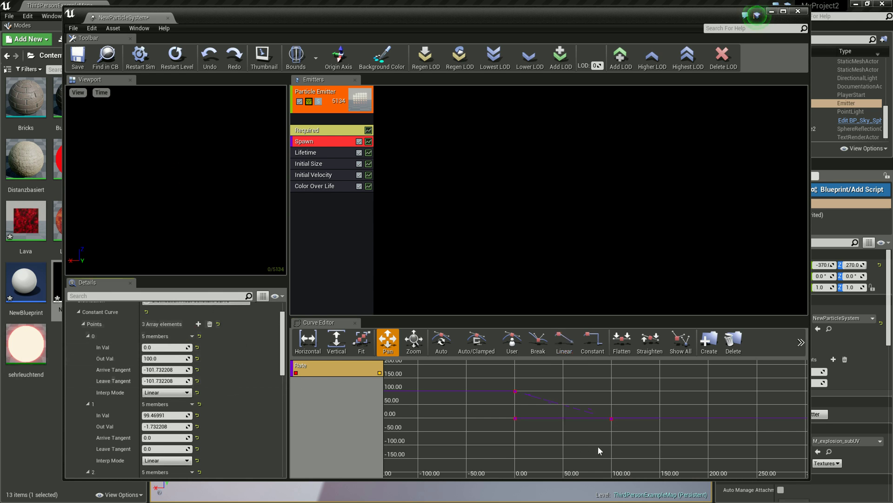
drag(515, 417, 678, 394)
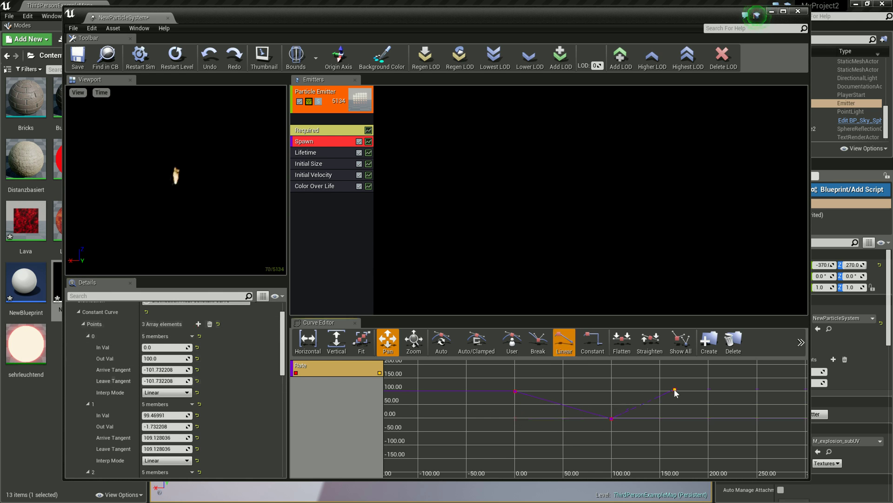
drag(679, 394, 680, 391)
Arrange the Rate keys into a V that dips to about 1.8 near time 9.8 between two 100 keys
drag(612, 419, 523, 418)
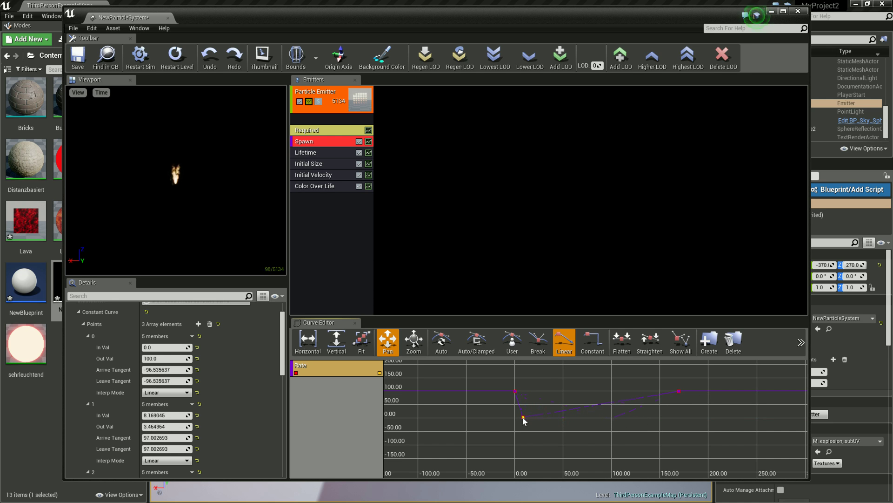
scroll(524, 417, up, 2)
drag(732, 382, 543, 386)
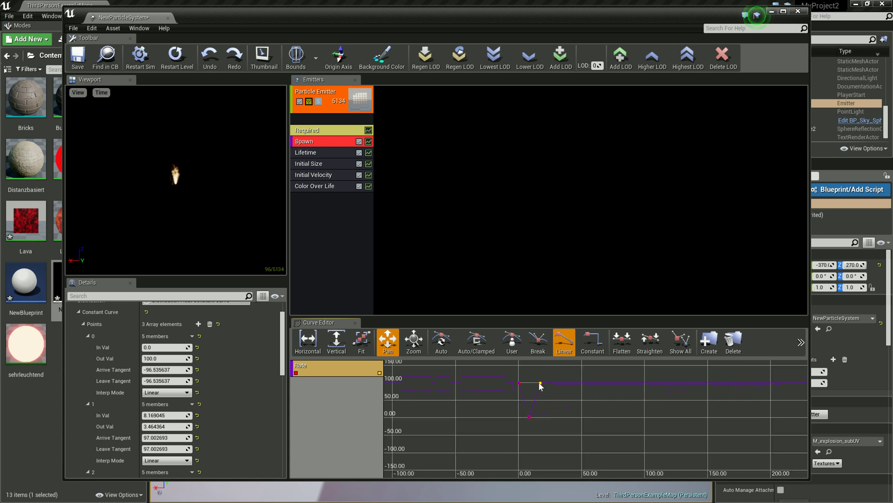
scroll(537, 414, up, 3)
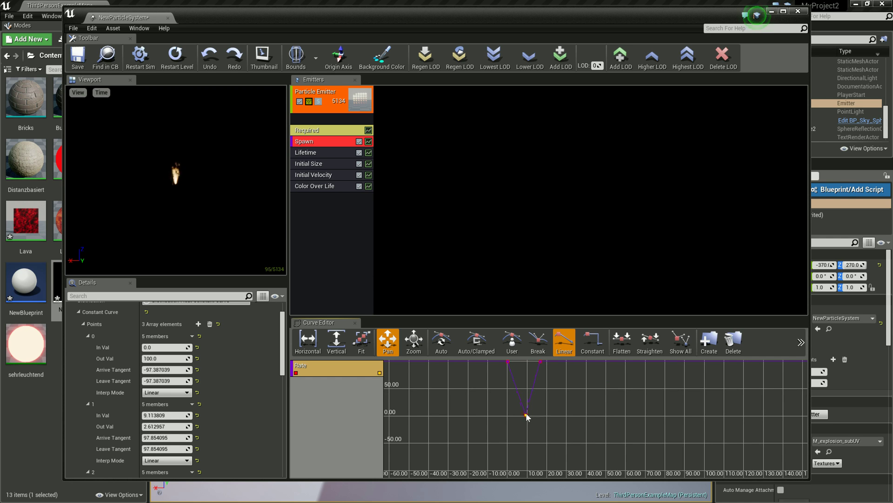
drag(529, 414, 527, 415)
mouse_move(538, 363)
drag(540, 361, 548, 362)
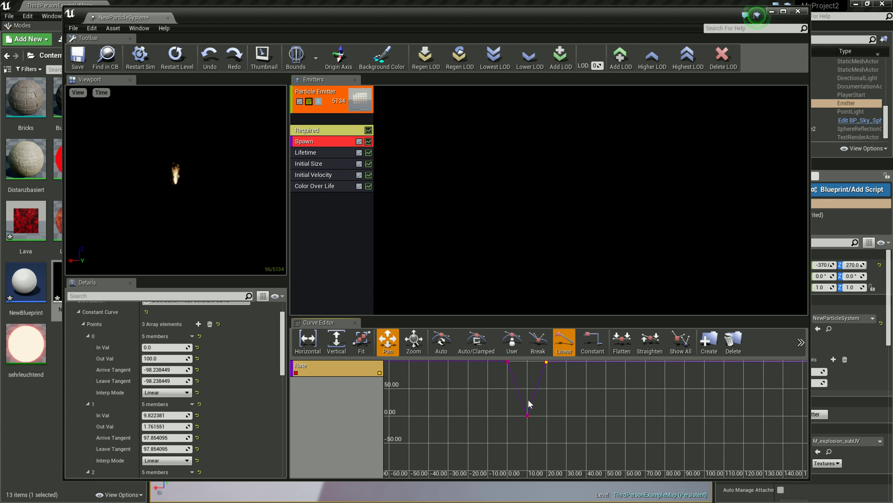
click(527, 414)
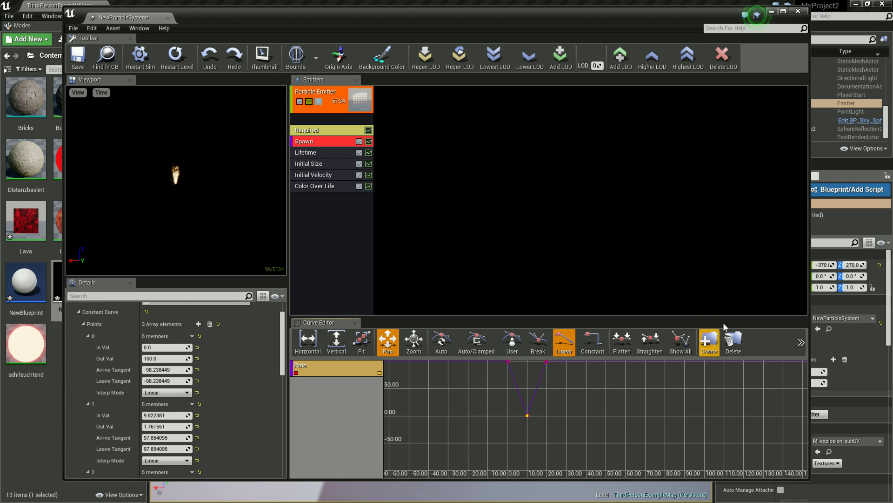
drag(576, 393, 583, 420)
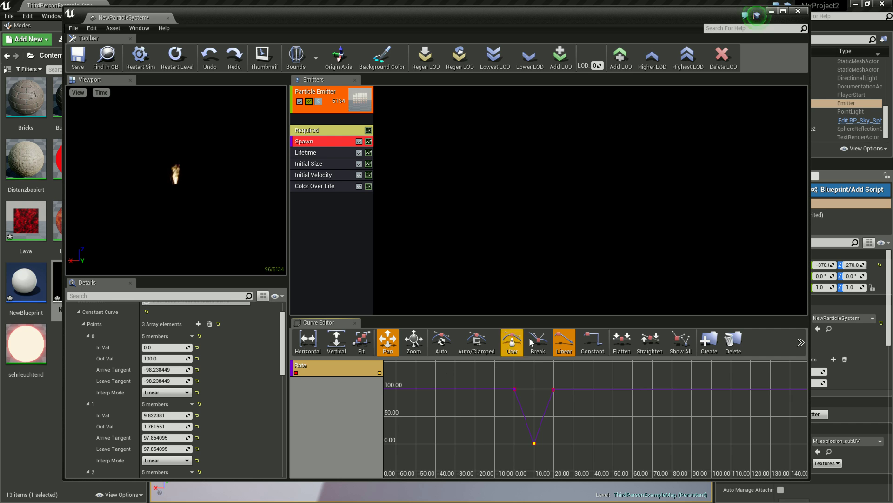
Give the low and first Rate keys Auto tangents, then restart the simulation
click(477, 345)
scroll(571, 423, down, 1)
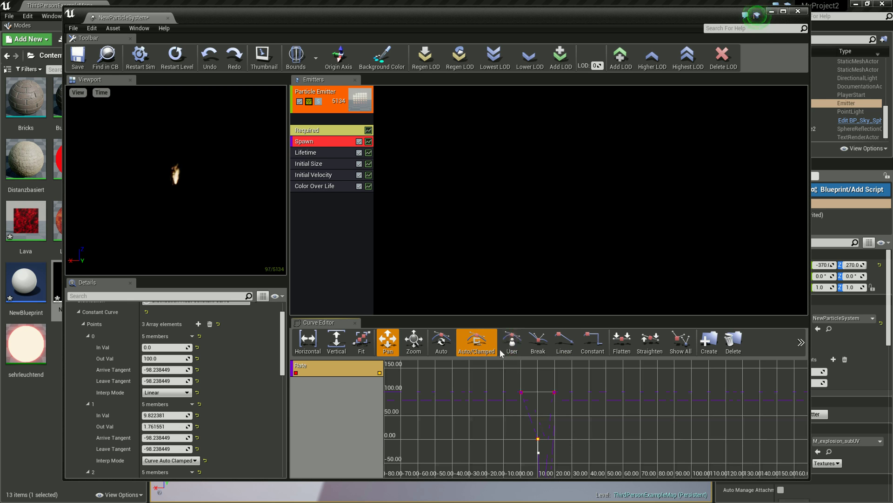
click(441, 342)
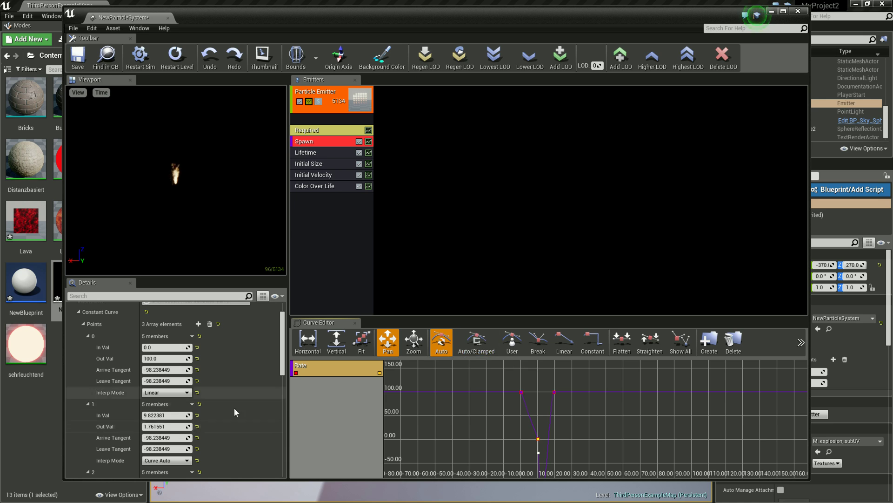
scroll(579, 425, down, 1)
scroll(580, 425, down, 2)
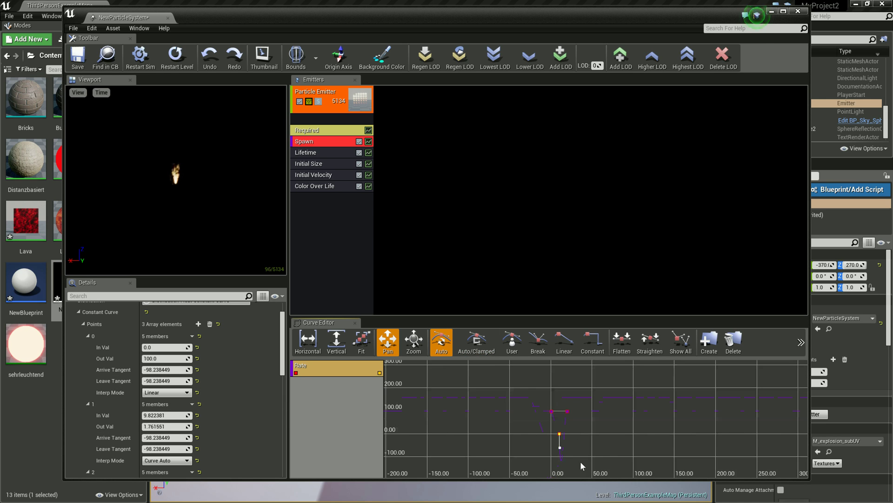
drag(559, 436, 559, 435)
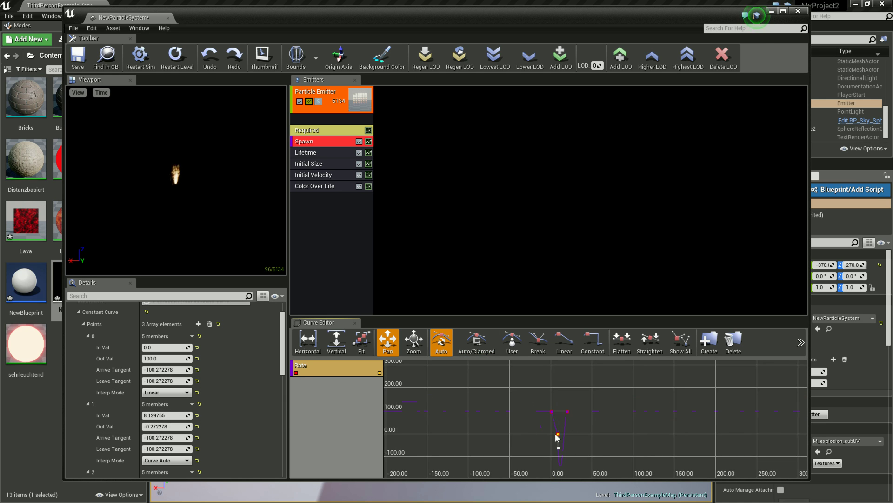
scroll(579, 462, up, 2)
scroll(578, 462, up, 1)
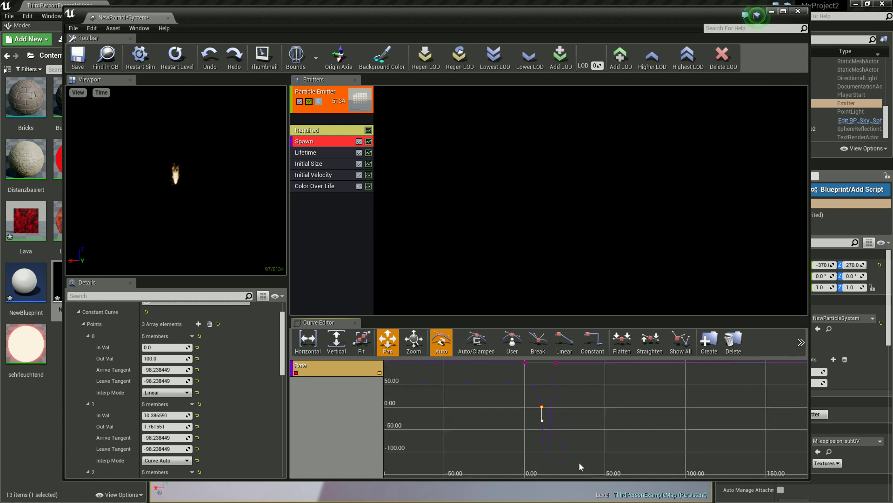
scroll(568, 429, up, 1)
drag(563, 392, 577, 448)
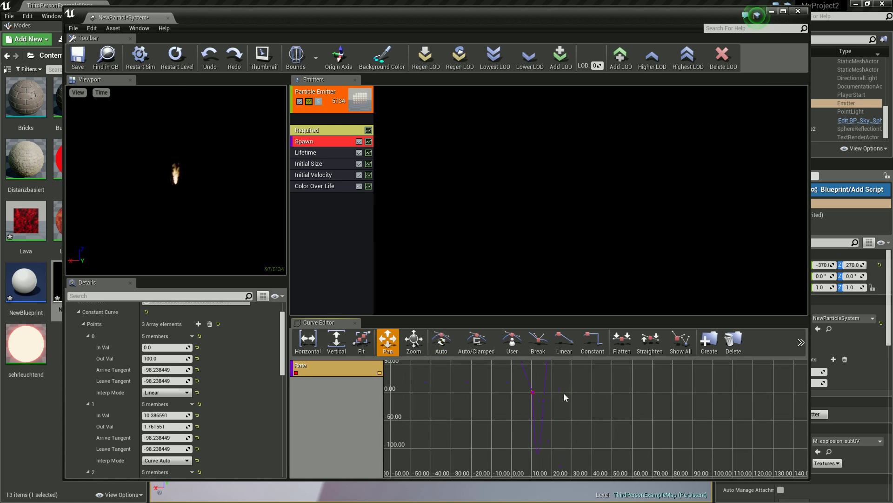
click(525, 399)
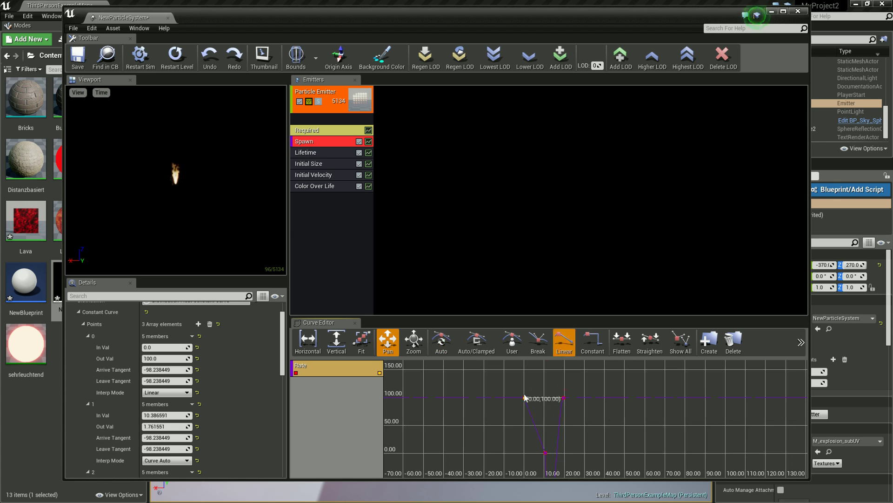
click(442, 343)
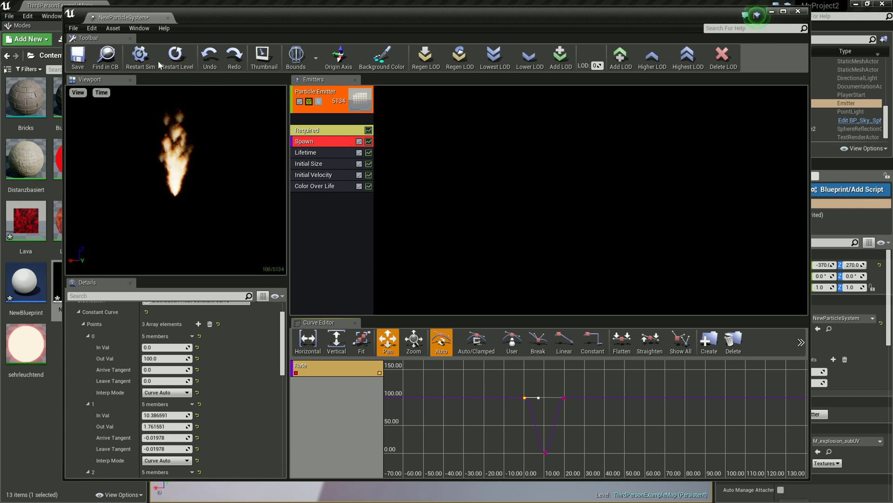
click(135, 53)
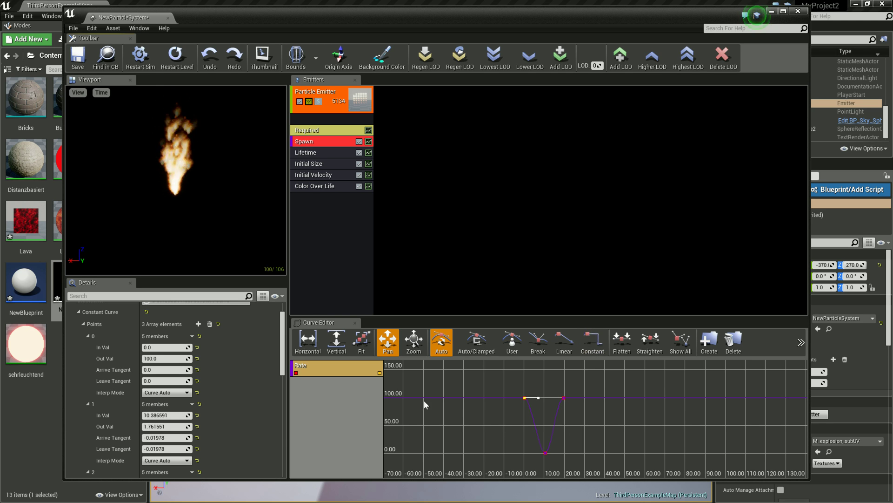
Make the rate fall from 100 at about 0.30 to roughly 0.095 by 3.22, then preview it again
scroll(232, 365, up, 3)
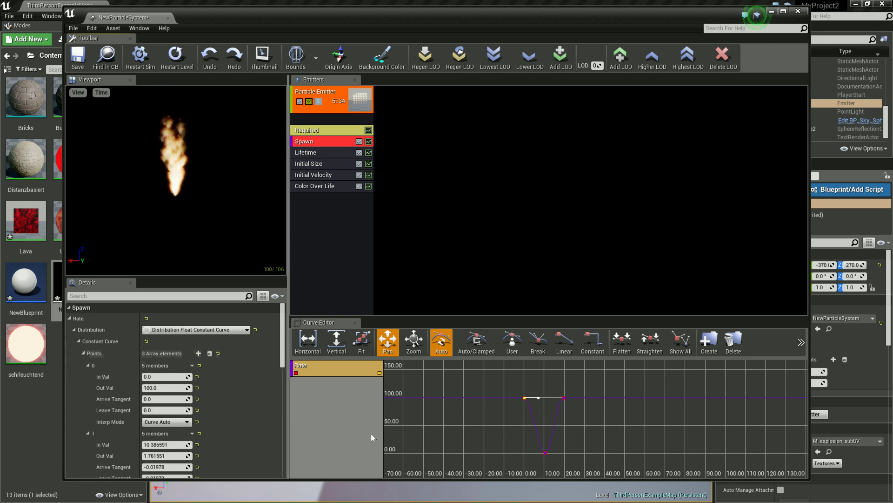
mouse_move(526, 399)
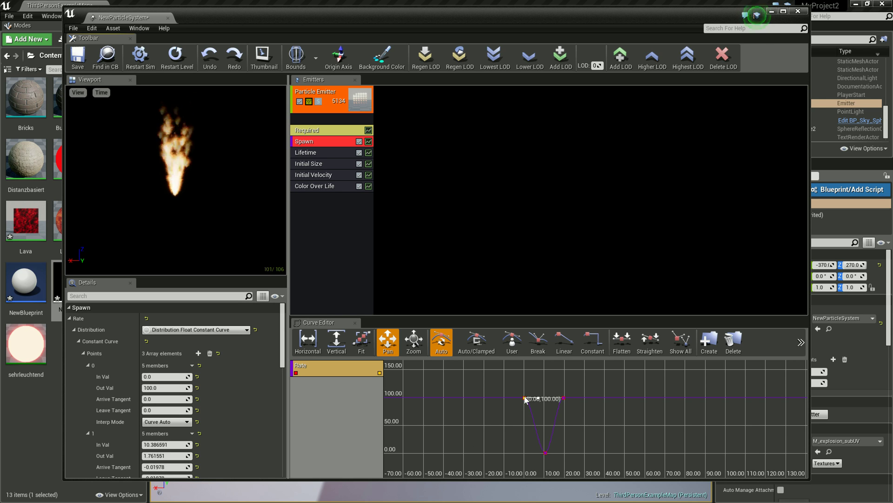
drag(545, 452, 531, 453)
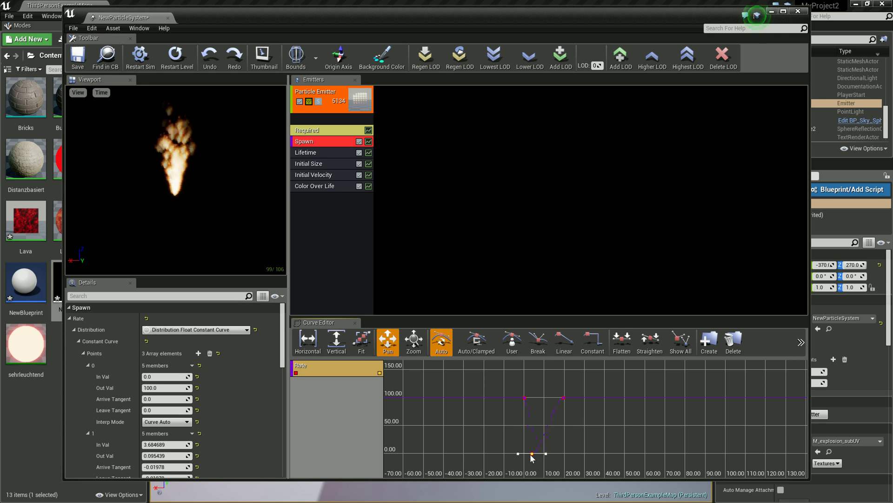
mouse_move(562, 400)
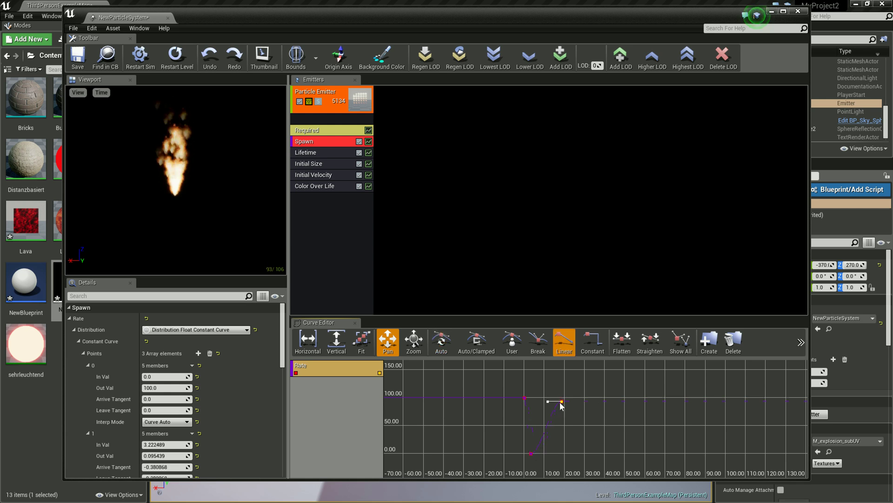
drag(563, 399, 544, 443)
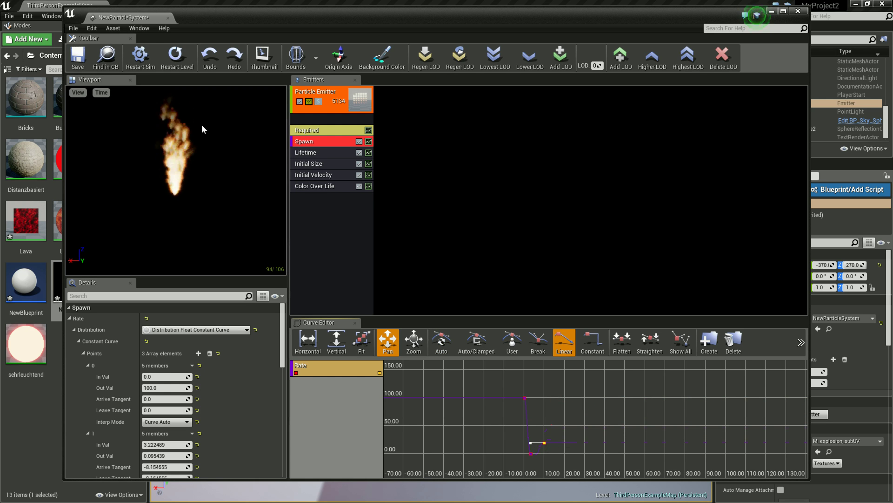
click(145, 61)
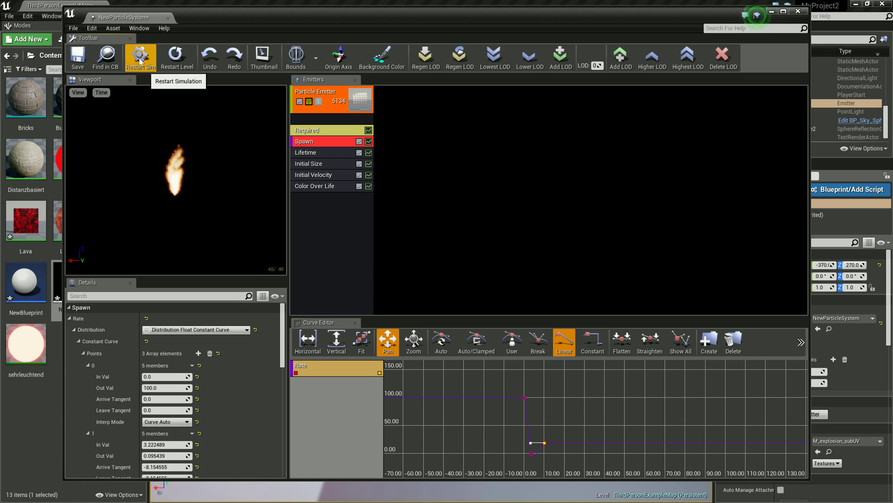
click(176, 55)
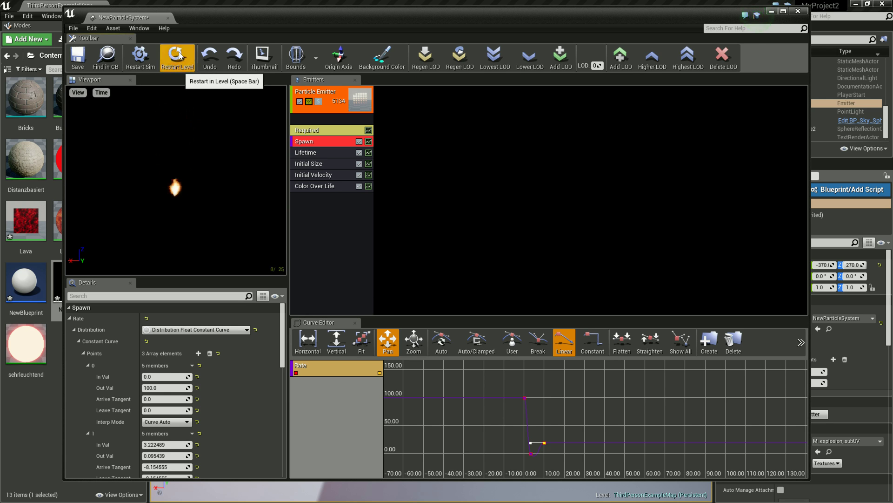
click(306, 400)
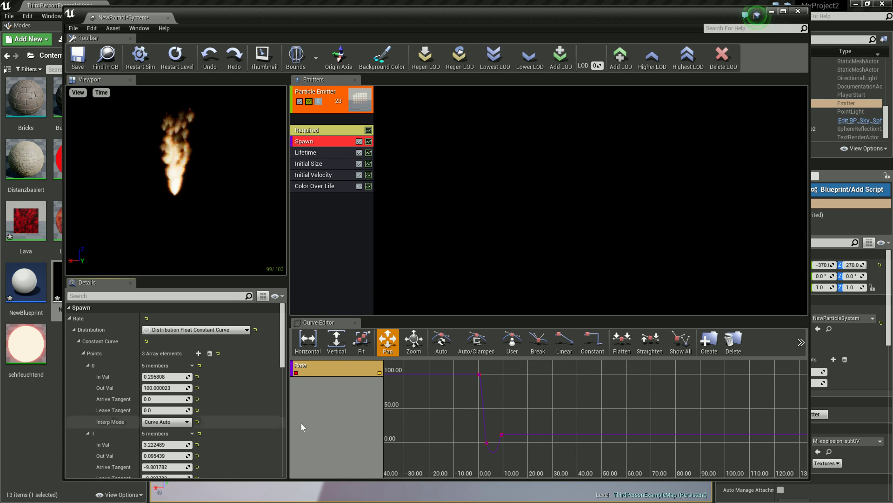
Make the Rate curve loop and drag the near-zero key down to about -40
scroll(259, 401, down, 3)
scroll(260, 401, down, 3)
click(145, 435)
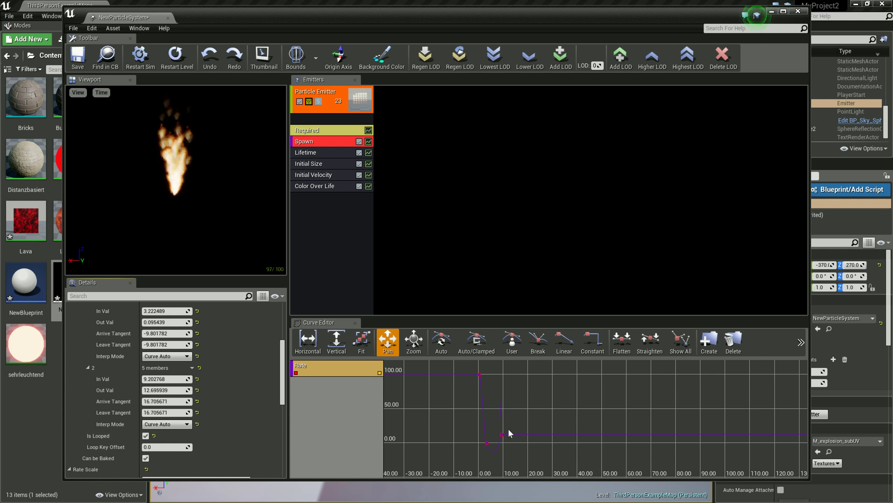
scroll(512, 443, down, 1)
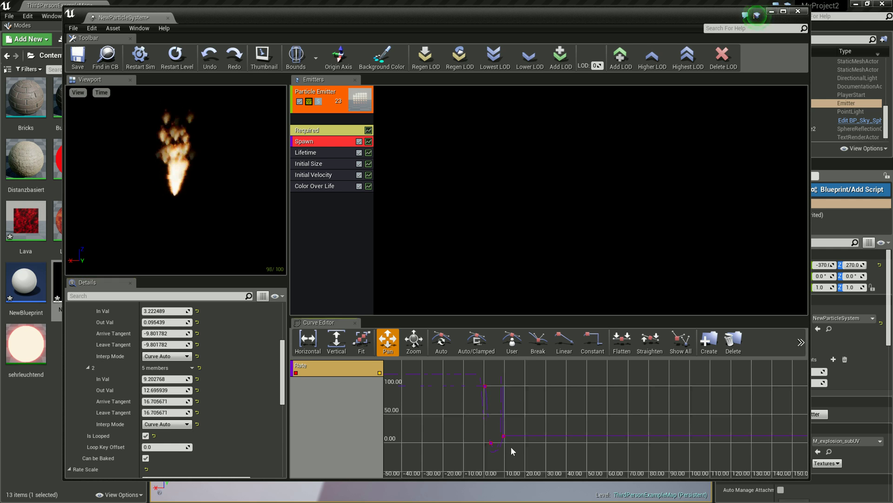
right_click(511, 446)
mouse_move(492, 443)
mouse_down()
mouse_move(491, 465)
mouse_move(503, 460)
mouse_up()
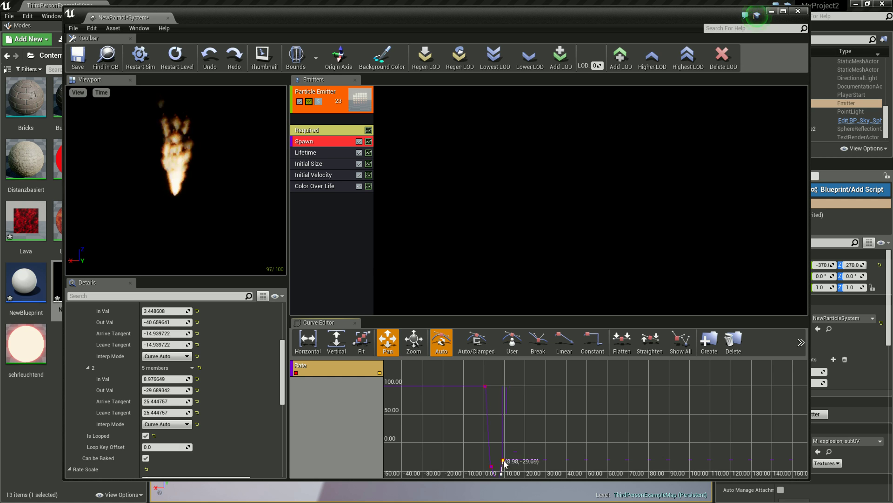
mouse_move(484, 386)
mouse_down()
mouse_move(480, 406)
mouse_move(484, 382)
mouse_up()
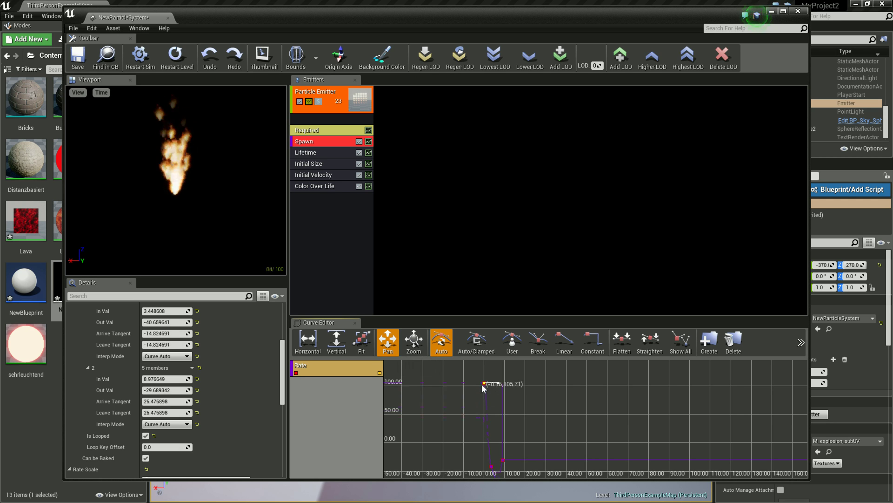
Keep the top key at 100 and move the second Rate key to about 15.1 at 4 seconds
click(180, 58)
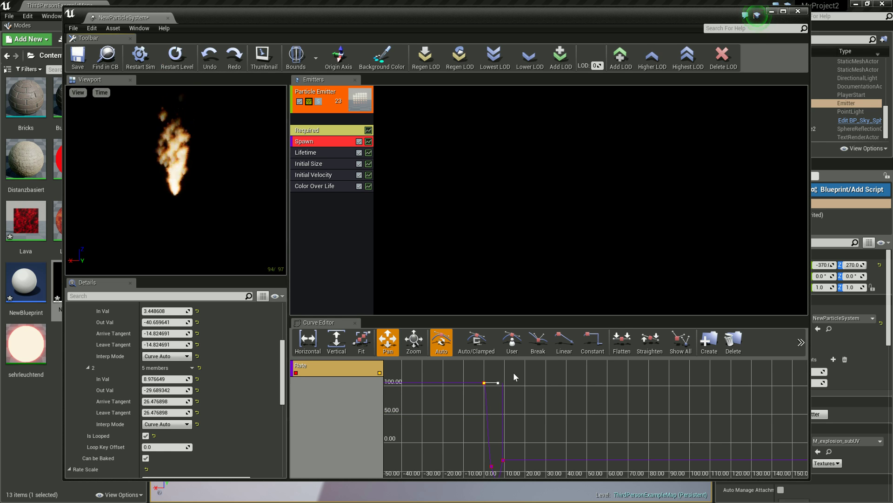
drag(505, 461, 495, 413)
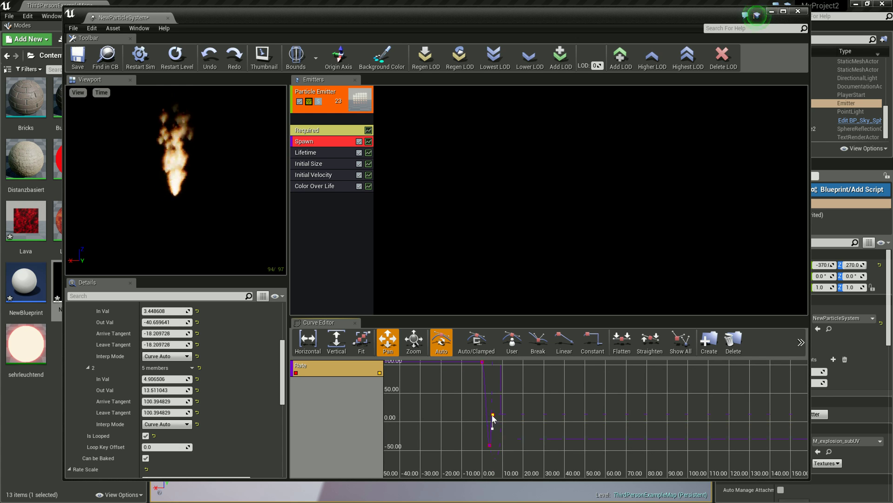
drag(491, 445, 484, 446)
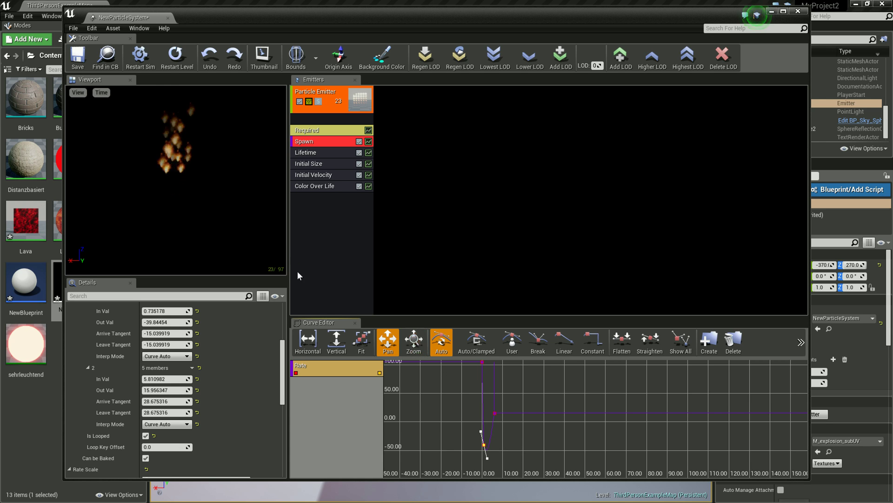
mouse_move(496, 414)
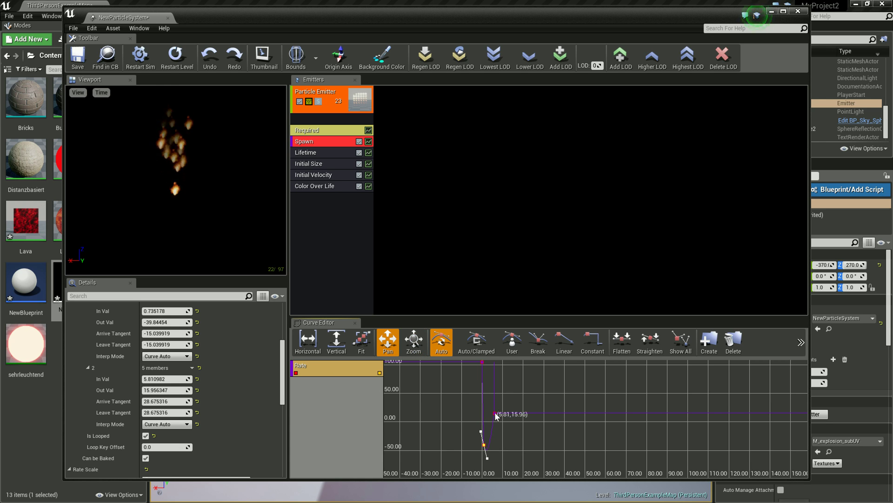
drag(495, 412, 491, 414)
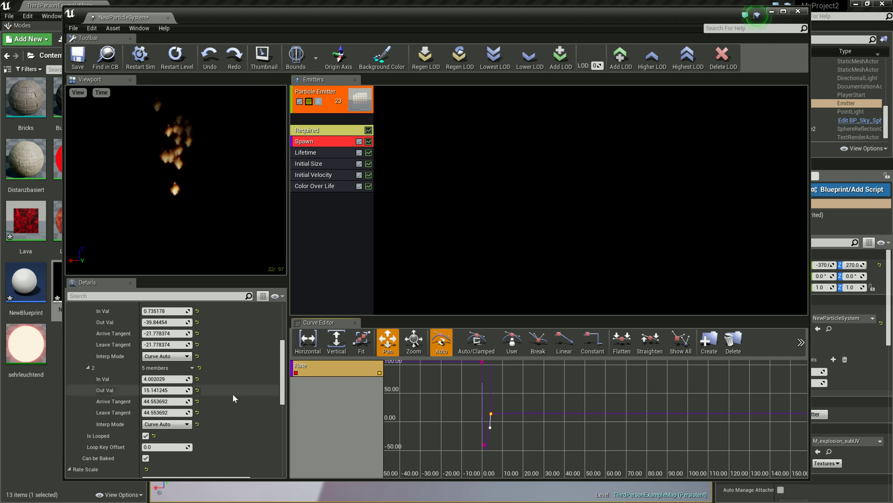
Adjust the Rate keys so the curve bottoms near 4.0 at 0.96 and rises to about 6.66 by 3.82
right_click(448, 395)
drag(448, 382, 445, 398)
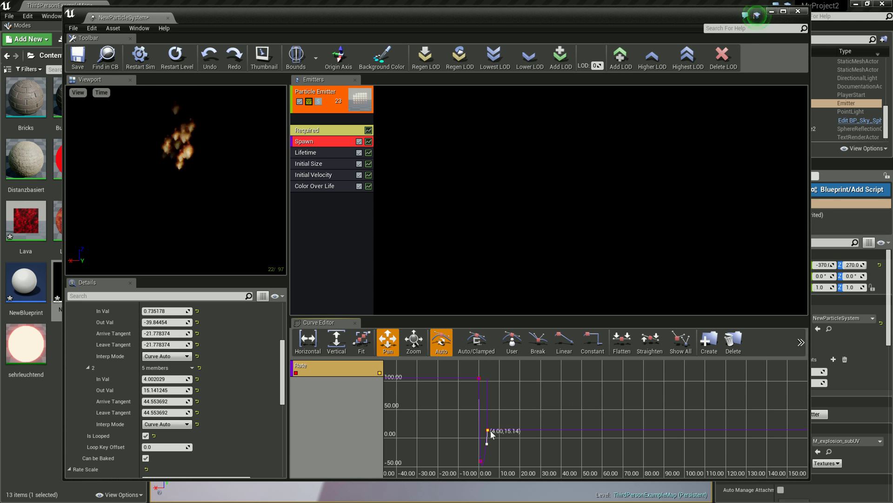
drag(487, 432, 489, 447)
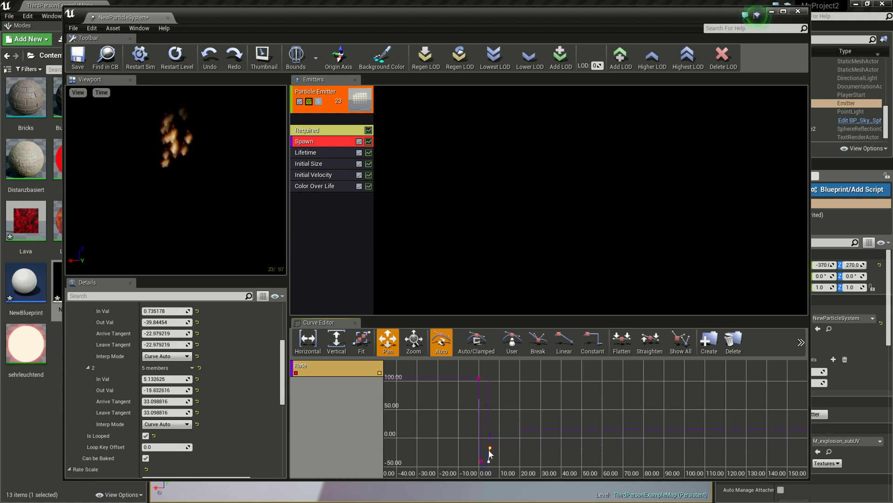
mouse_move(489, 449)
mouse_down()
mouse_move(493, 383)
mouse_move(495, 445)
mouse_move(494, 421)
mouse_up()
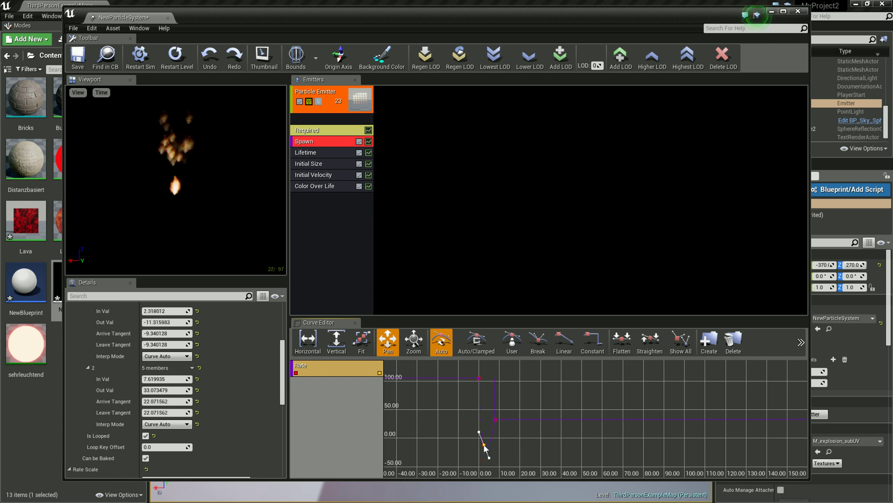
drag(485, 437, 486, 427)
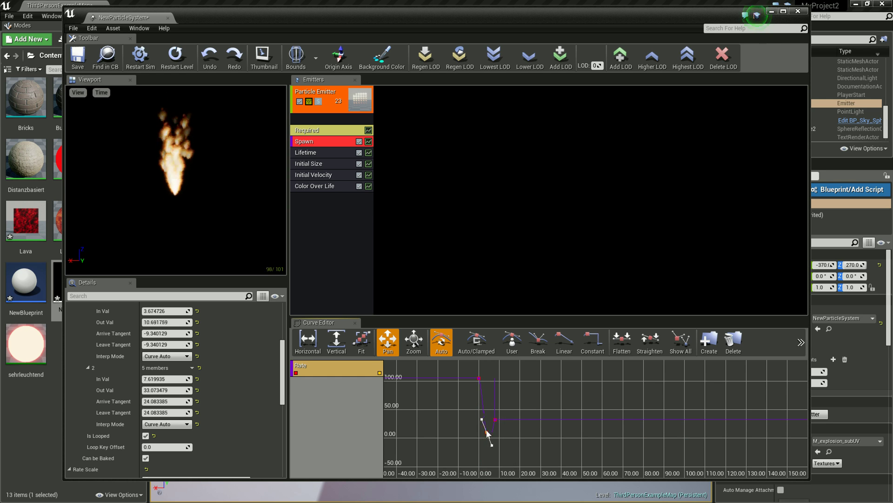
drag(487, 467, 487, 464)
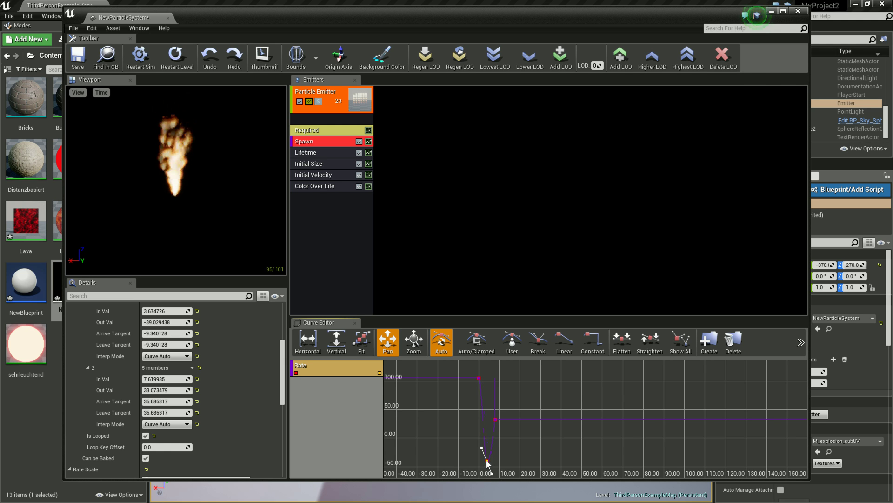
scroll(487, 464, down, 2)
mouse_move(493, 420)
mouse_down()
mouse_move(484, 461)
mouse_move(490, 446)
mouse_up()
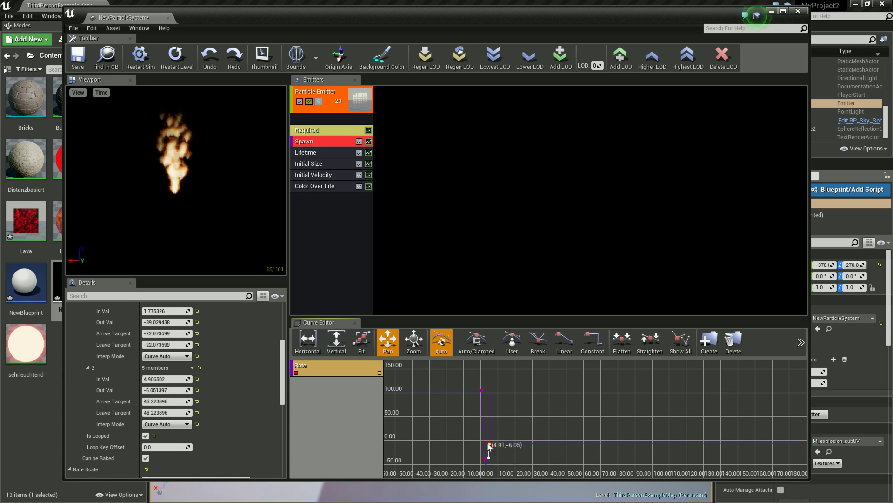
drag(489, 445, 487, 442)
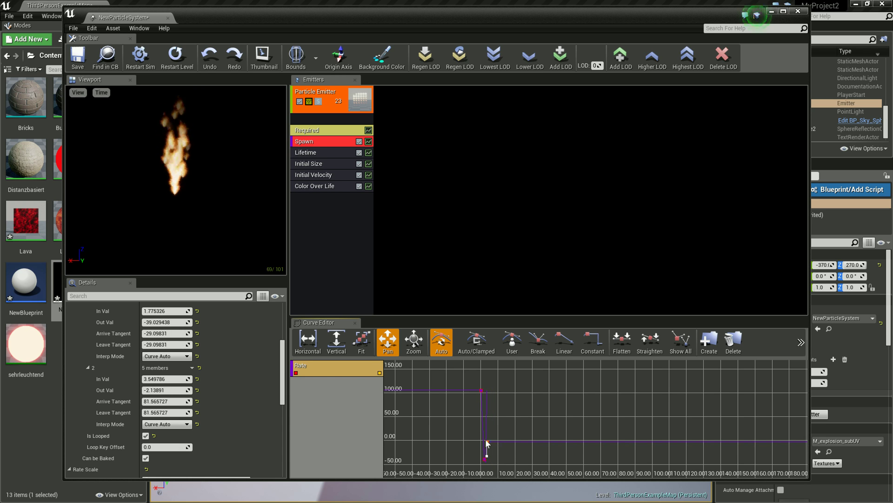
mouse_move(487, 445)
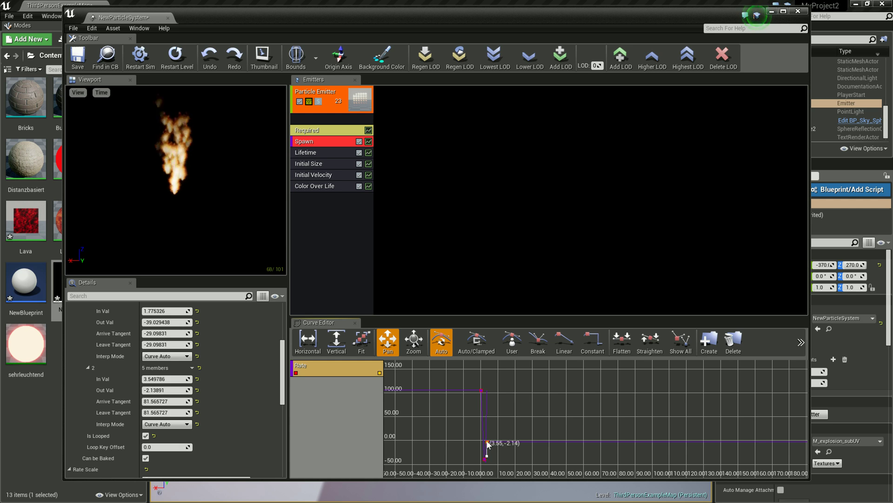
drag(488, 442, 484, 441)
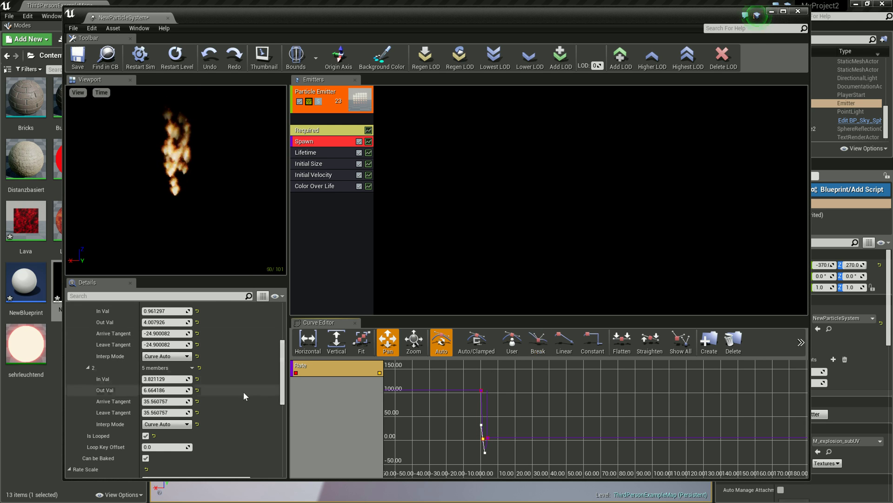
Raise the top Rate key to 150, set the lower key to about 52.6, and select the Lifetime module
scroll(186, 317, down, 1)
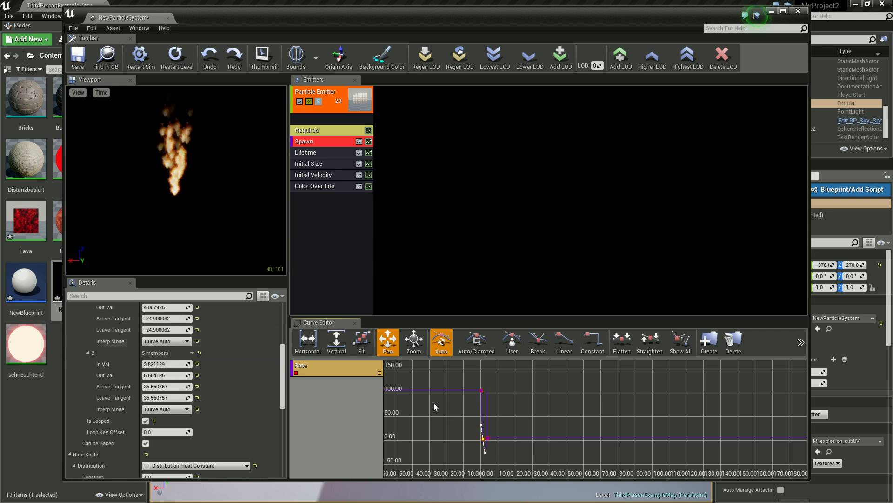
mouse_move(487, 392)
mouse_down()
mouse_move(475, 369)
mouse_move(493, 371)
mouse_up()
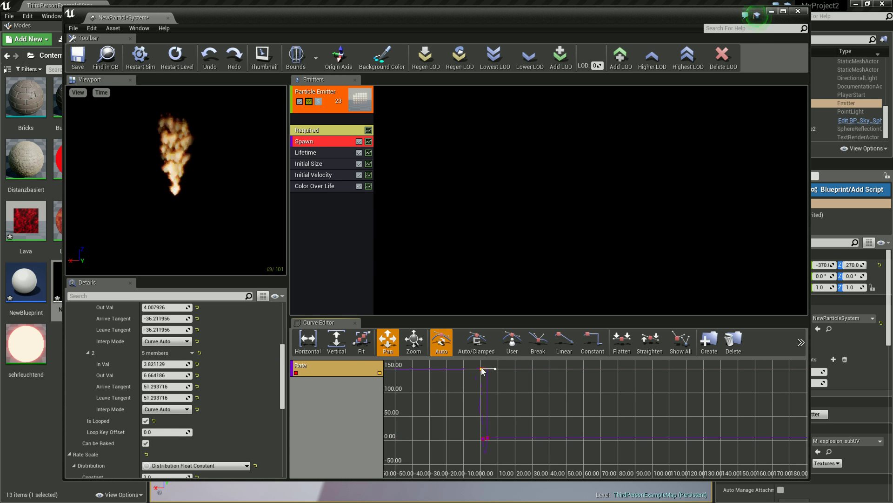
drag(487, 441, 488, 414)
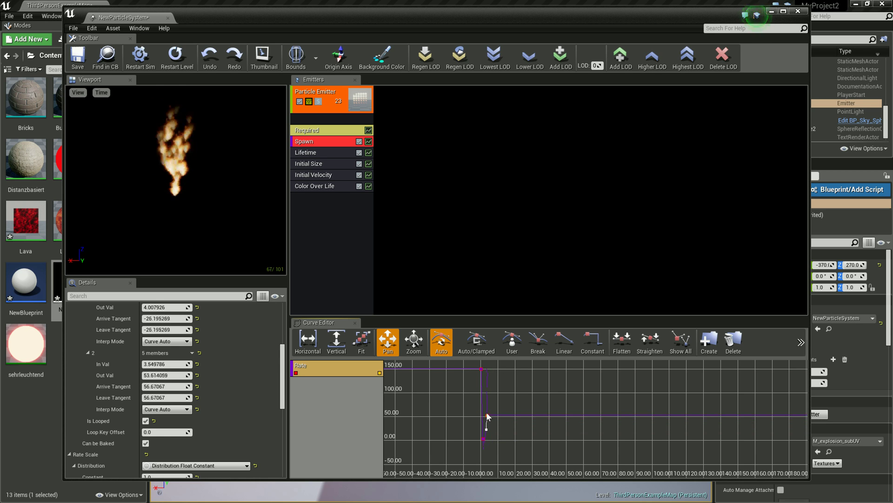
drag(488, 414, 491, 415)
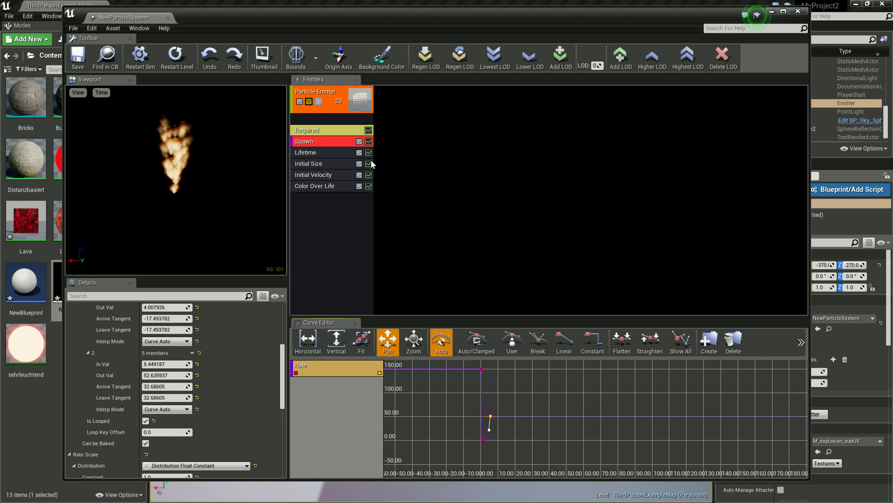
click(309, 152)
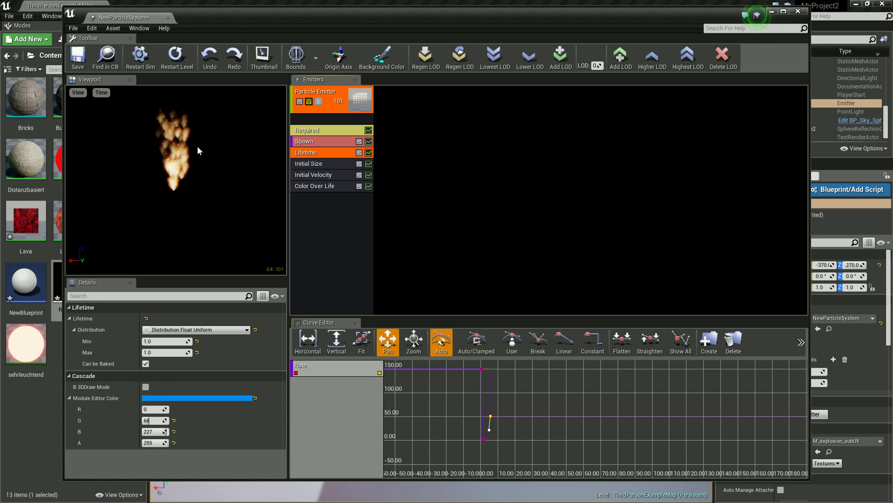
Show the Lifetime curve in the Curve Editor alongside Rate and select its key at 0
click(369, 152)
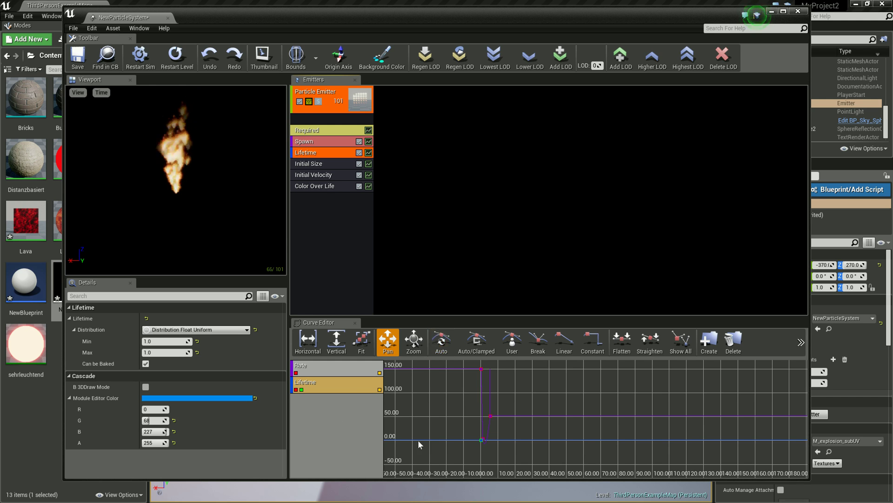
scroll(506, 453, up, 2)
scroll(501, 453, up, 2)
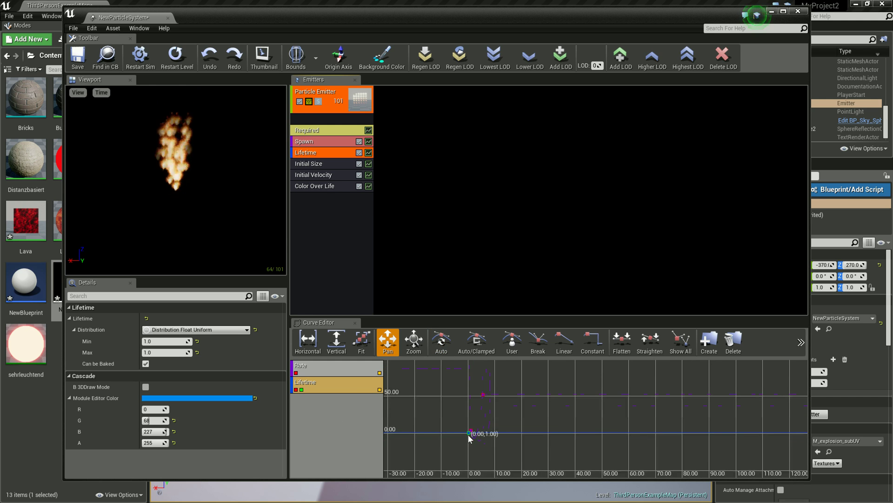
click(468, 433)
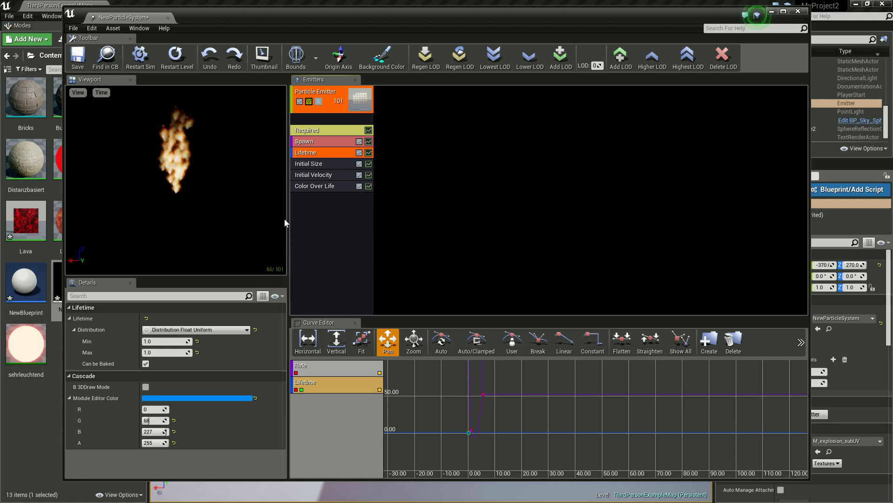
Select the Initial Size module to view its 25.0 Start Size, then bring up the add-module menu
click(328, 164)
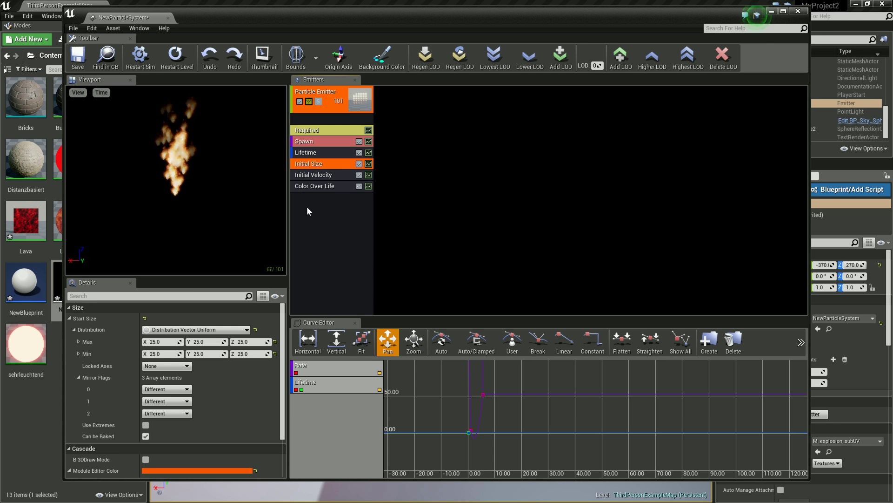
right_click(317, 220)
mouse_move(347, 228)
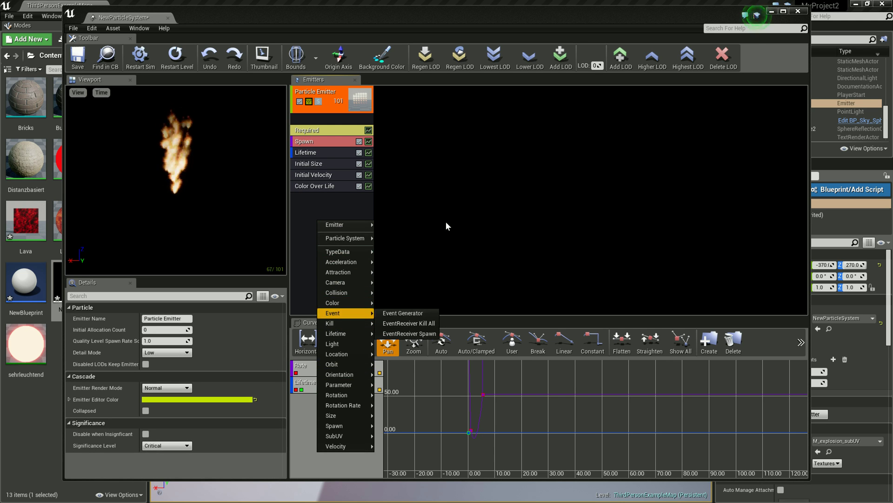
Add an Acceleration module to the fire emitter below Color Over Life and save the particle system
right_click(336, 205)
right_click(333, 205)
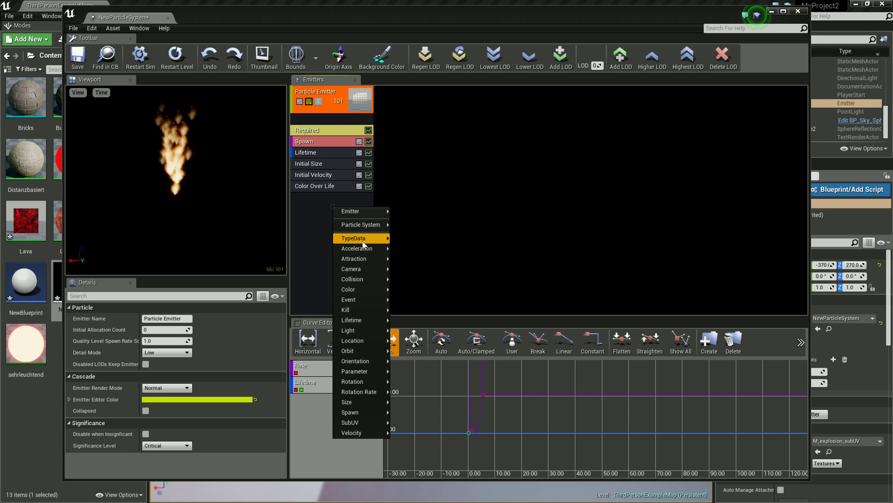
click(416, 250)
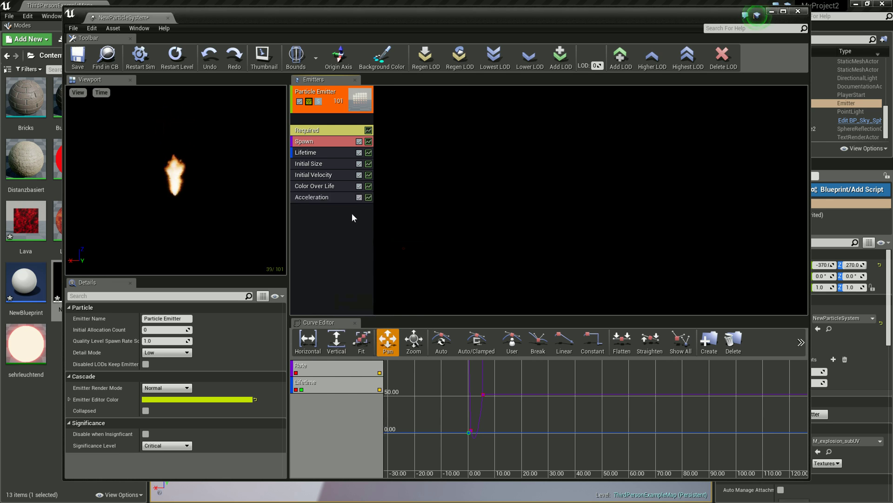
click(336, 198)
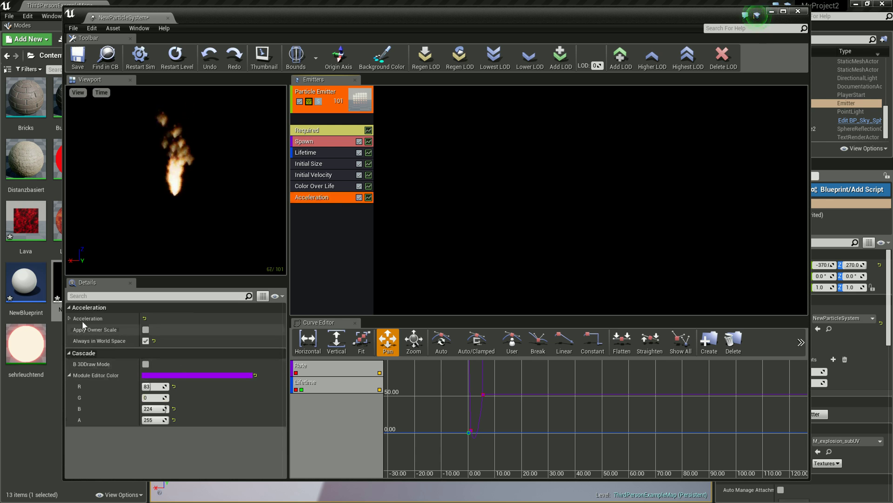
mouse_move(80, 318)
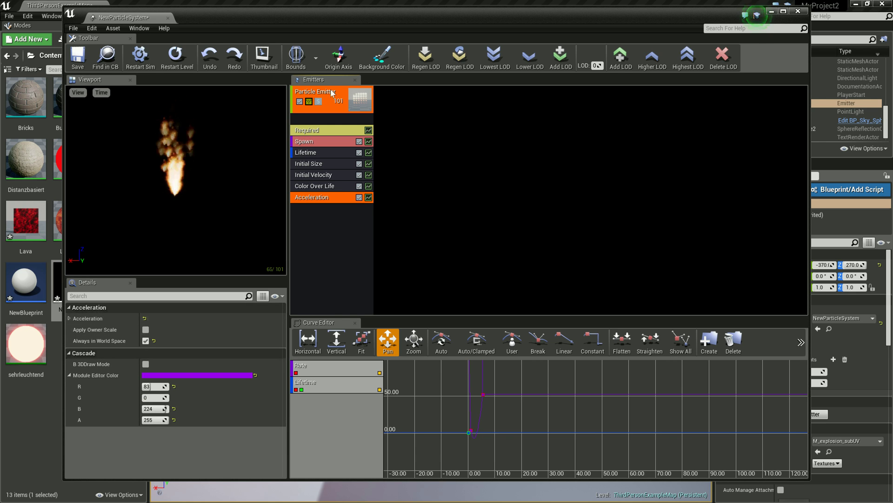
click(78, 55)
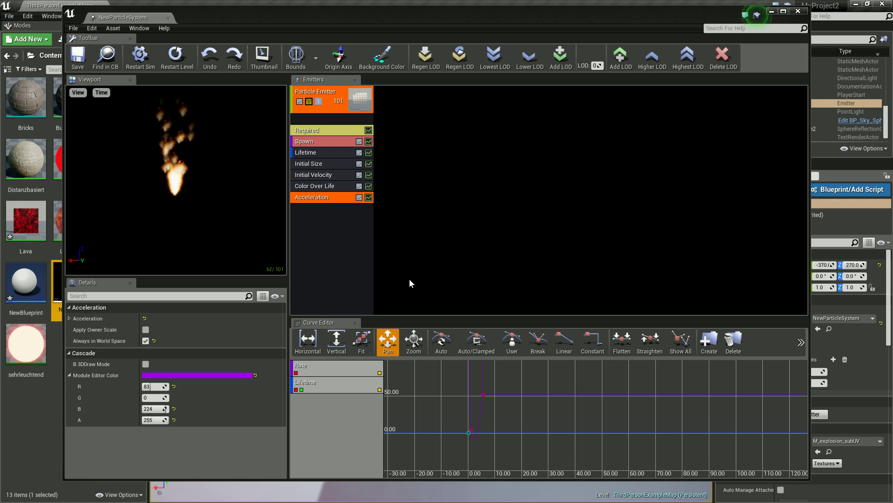